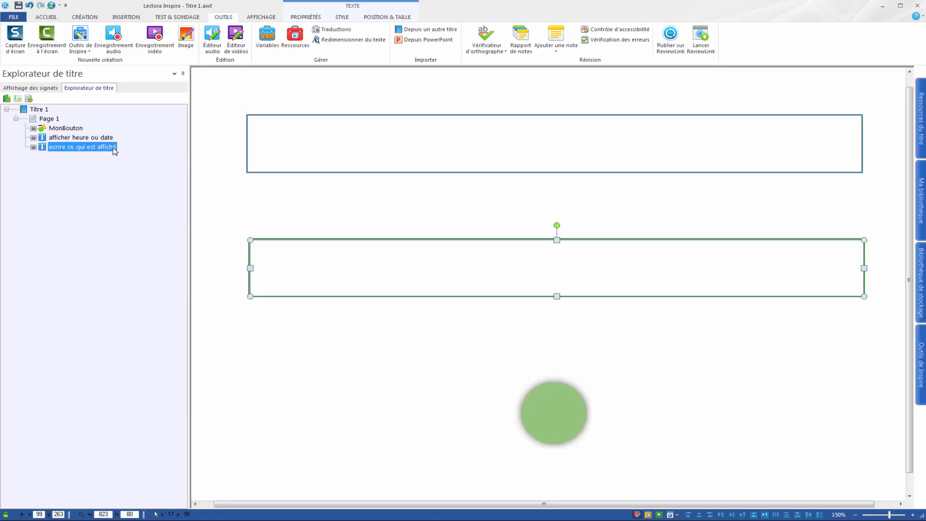
- Examine the page's three objects: MonBouton and the text blocks "afficher heure ou date" and "ecrire ce qui est affiché"
click(83, 139)
click(75, 146)
click(63, 129)
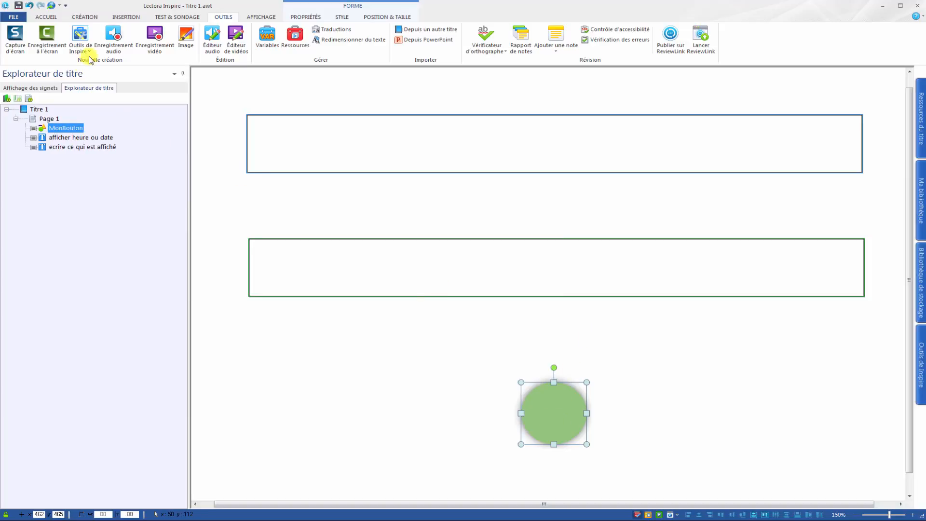
click(121, 19)
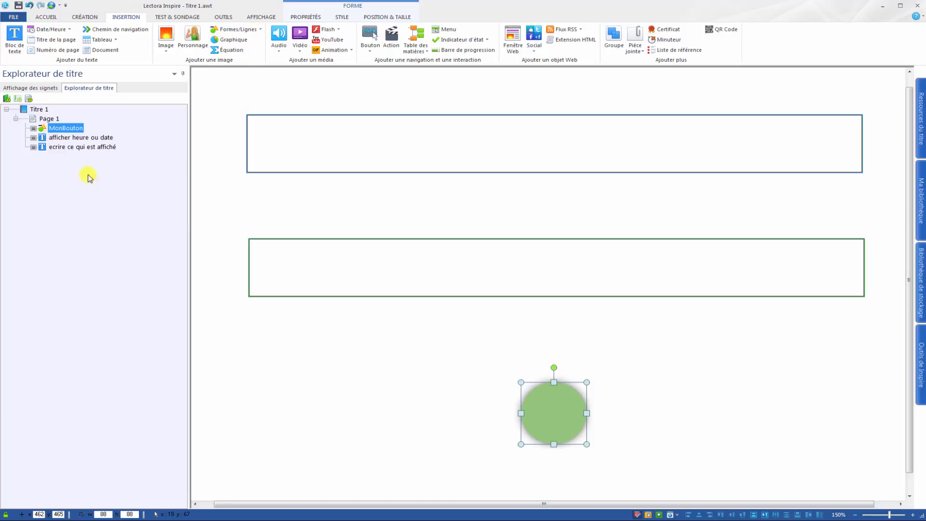
click(72, 138)
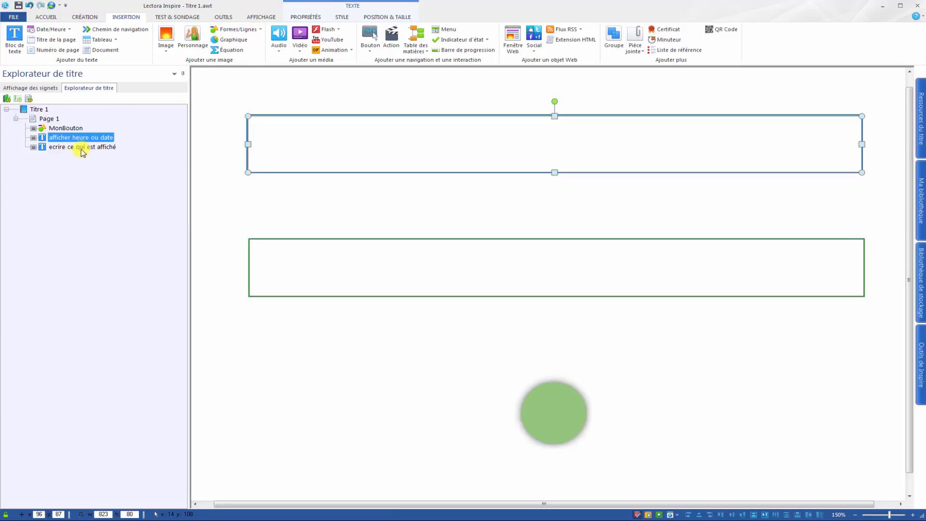
click(80, 149)
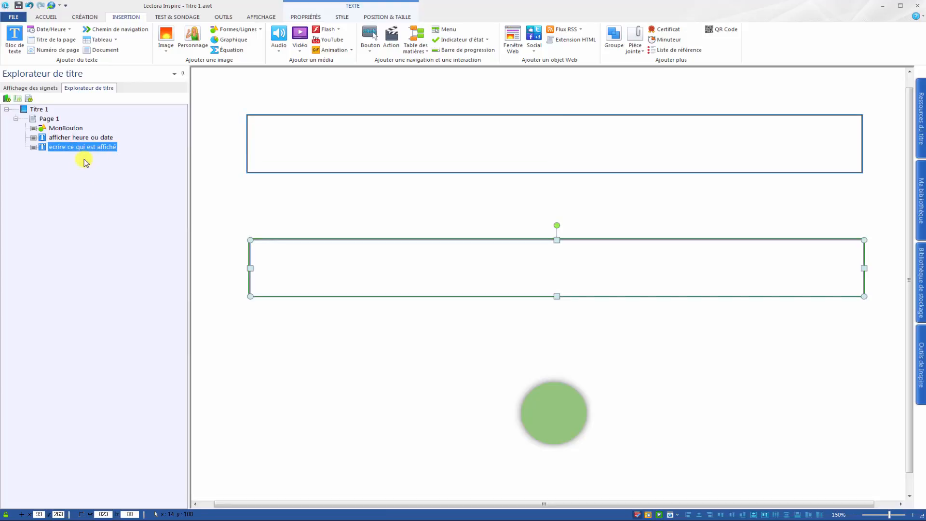
click(522, 145)
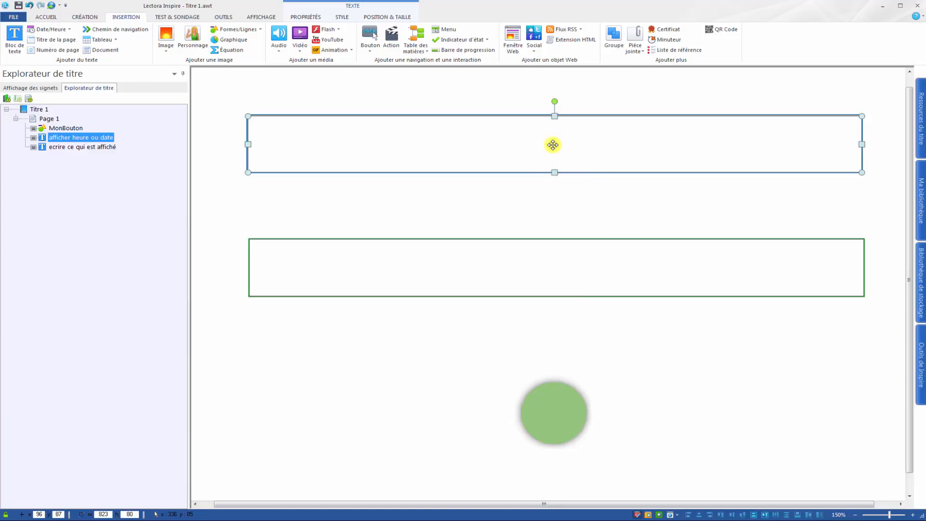
click(548, 270)
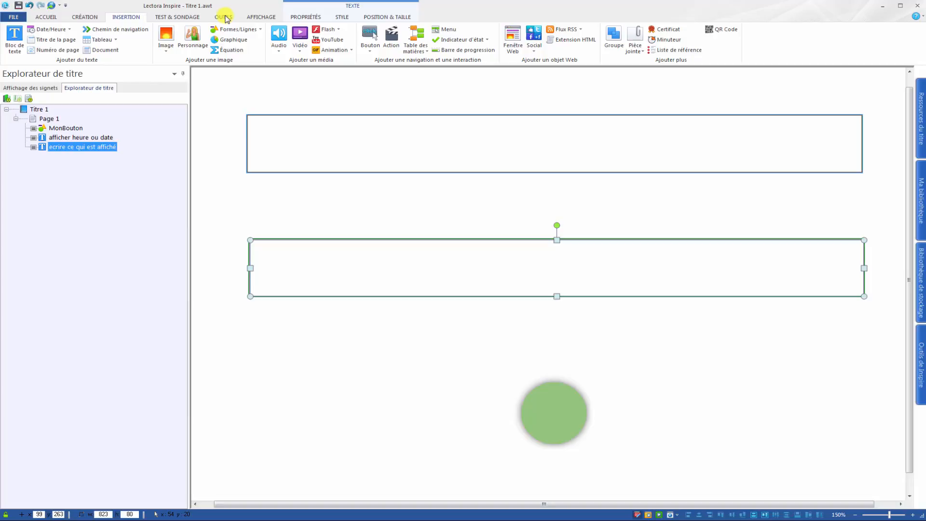
- Review the reserved variables in the variable manager, reading the descriptions of PublishDate, CurrentChapterName, CurrentPageName, CurrentDate and CurrentTime
click(225, 18)
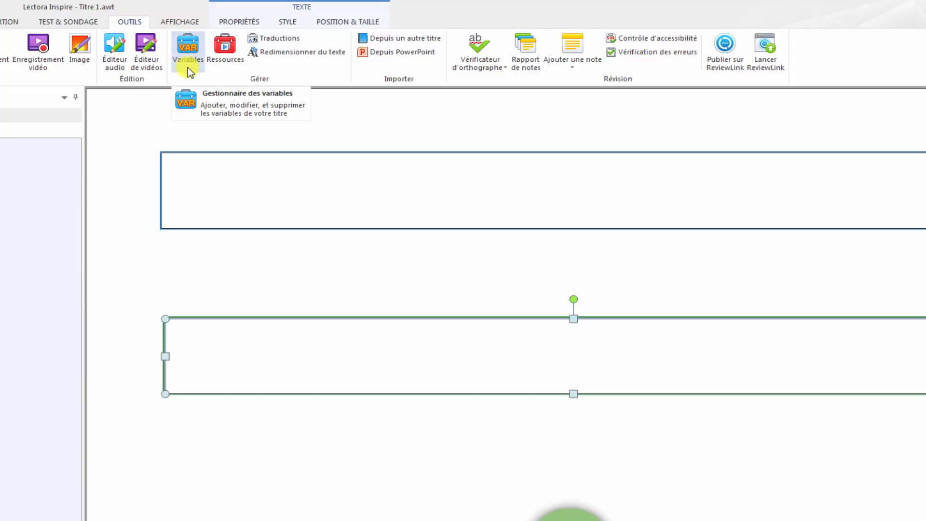
click(188, 48)
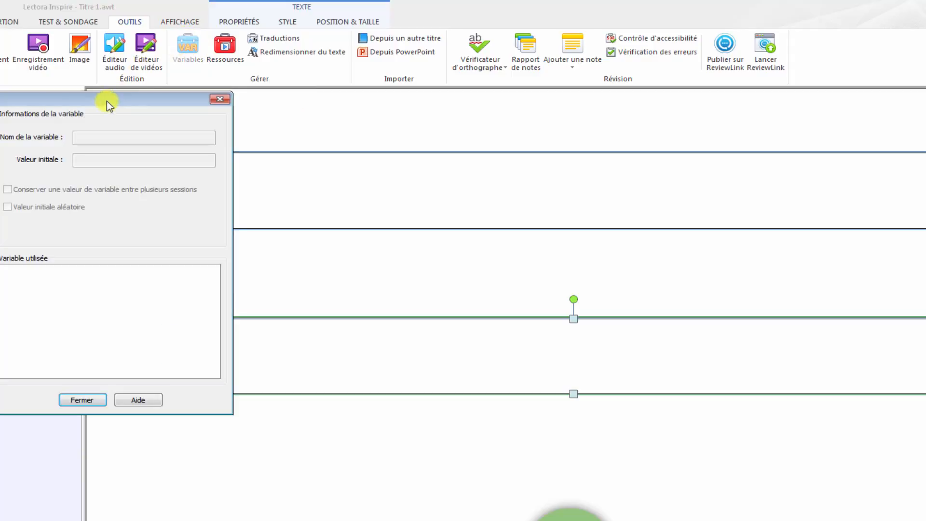
drag(93, 106, 583, 134)
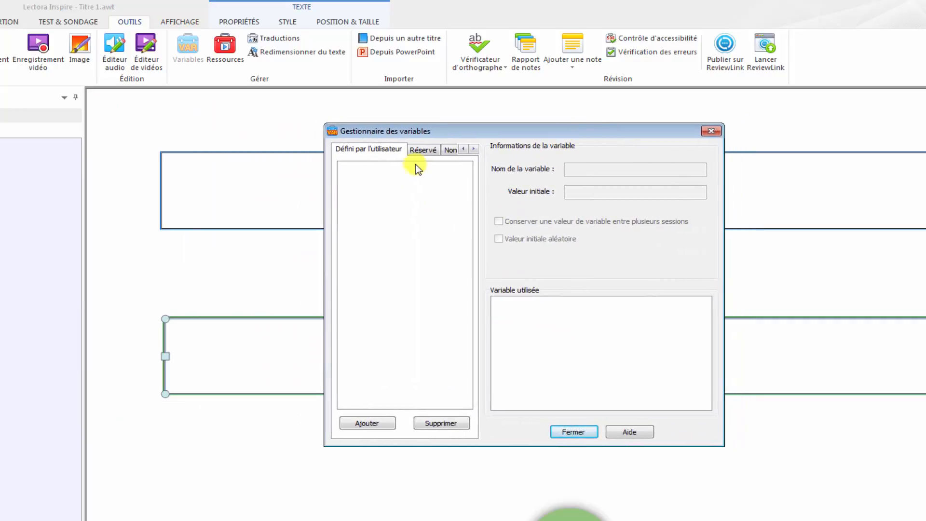
click(424, 151)
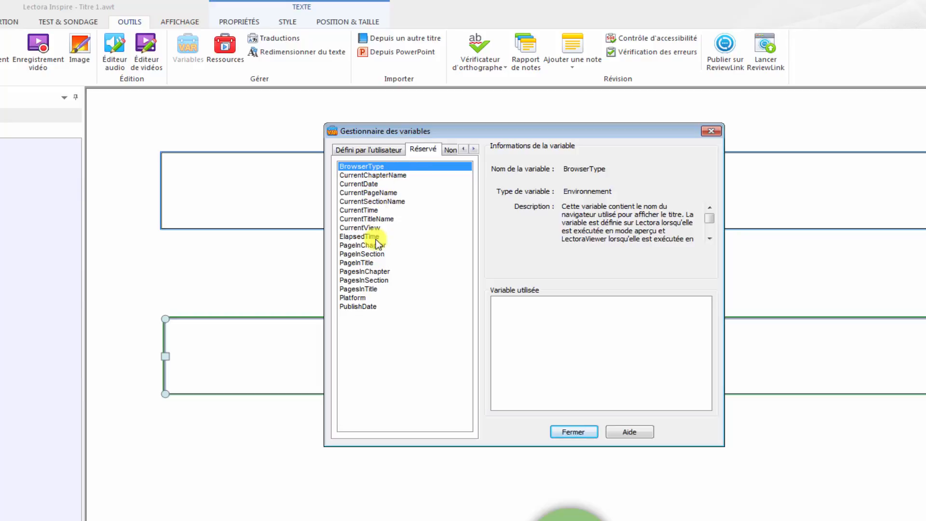
click(356, 306)
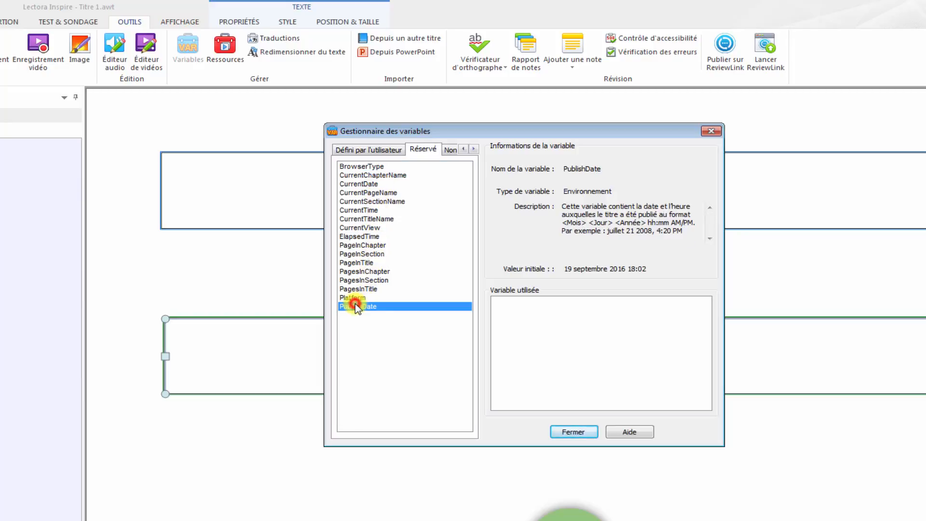
click(352, 173)
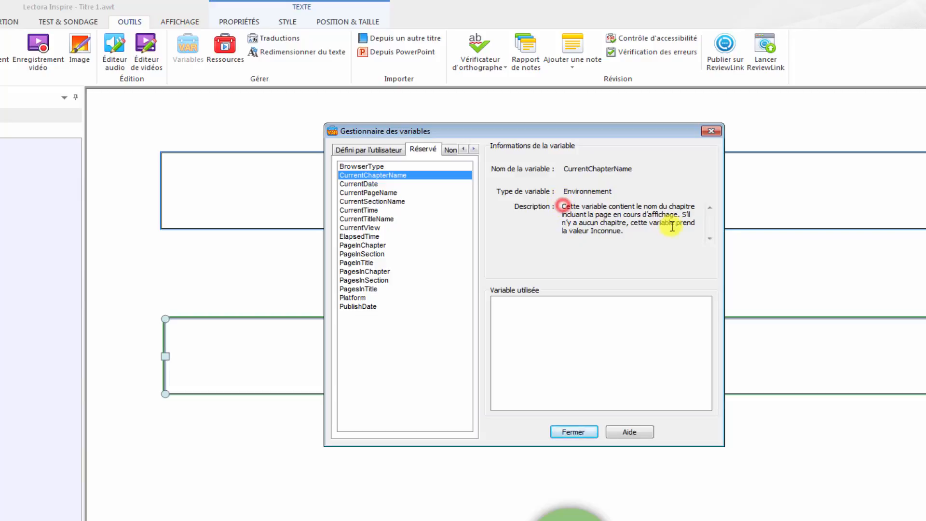
drag(628, 230, 544, 206)
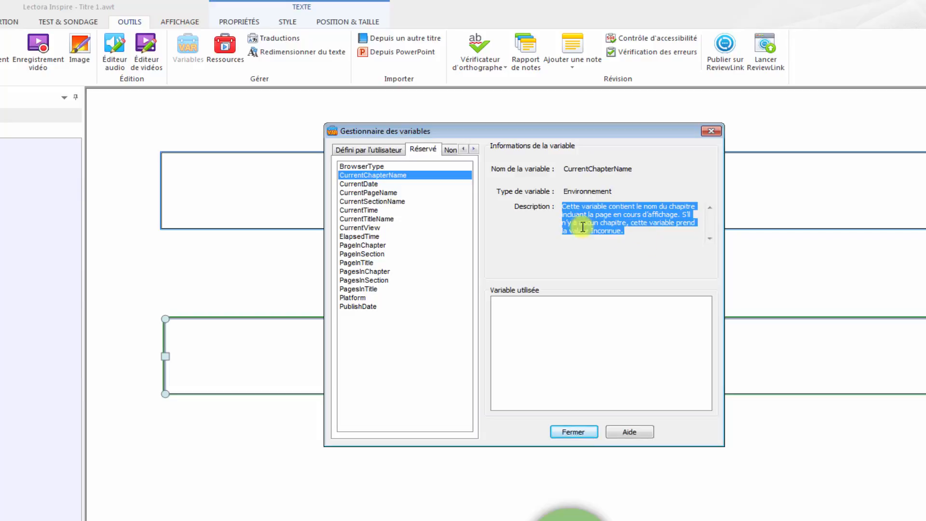
click(367, 193)
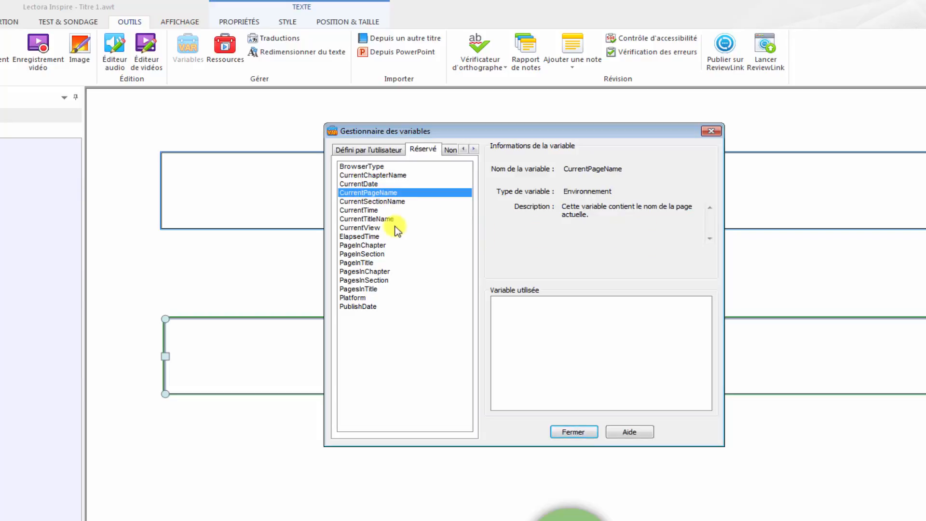
click(368, 185)
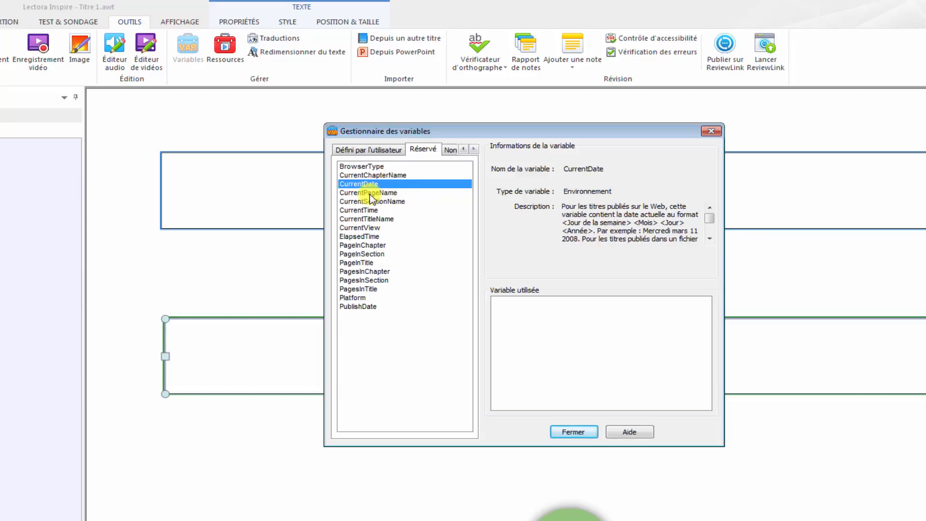
click(357, 211)
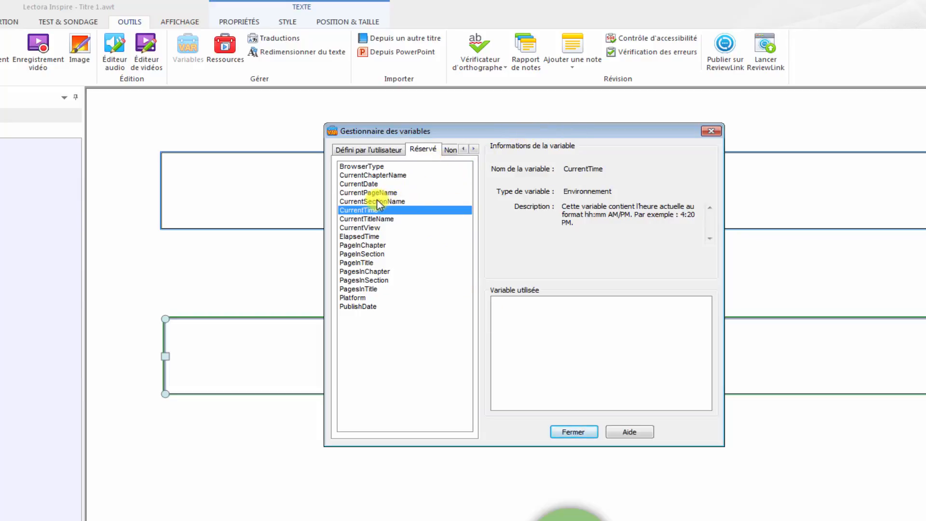
- Add a user-defined variable and name it heureAffichee
click(371, 151)
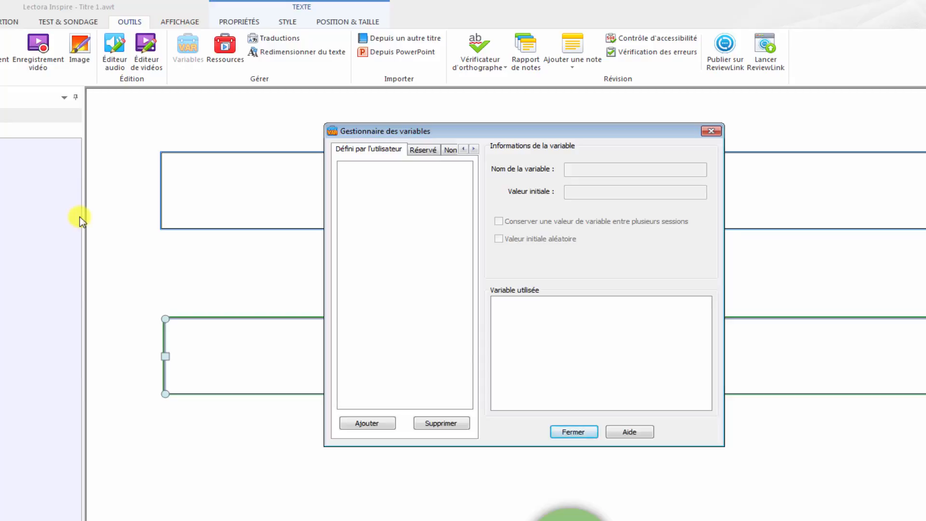
click(373, 424)
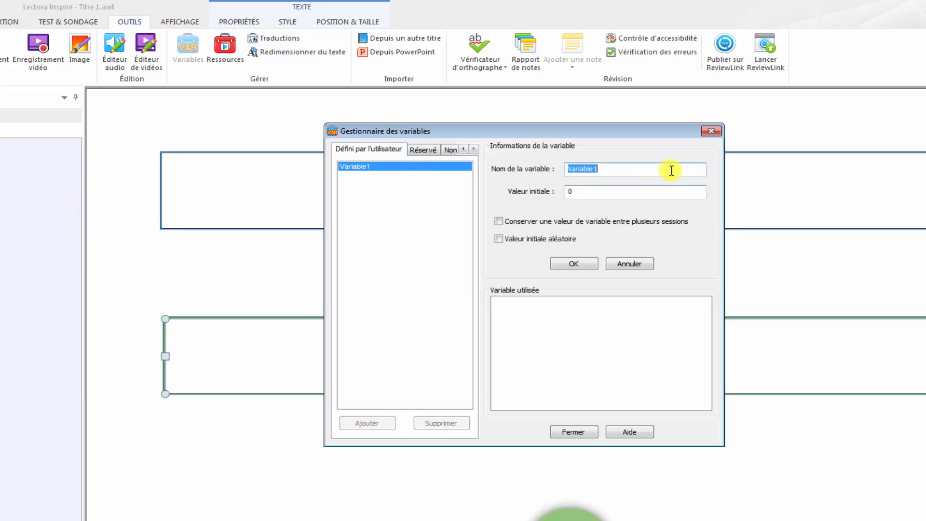
drag(618, 171, 550, 170)
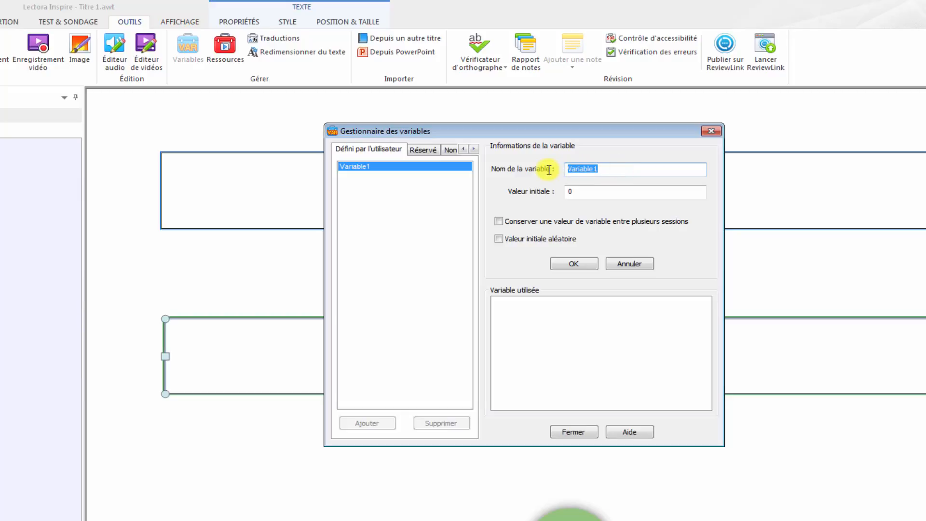
text(heureAffichée)
key(BackSpace)
key(BackSpace)
text(ee)
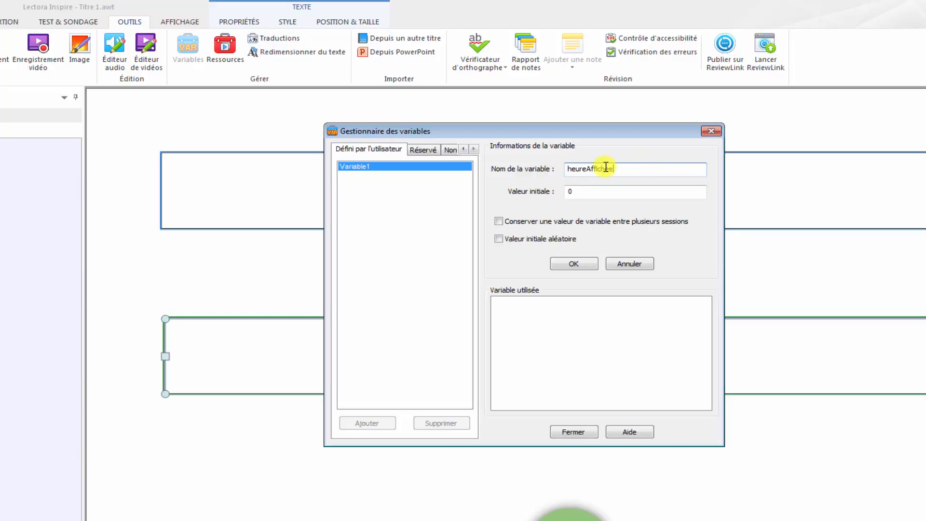
click(588, 169)
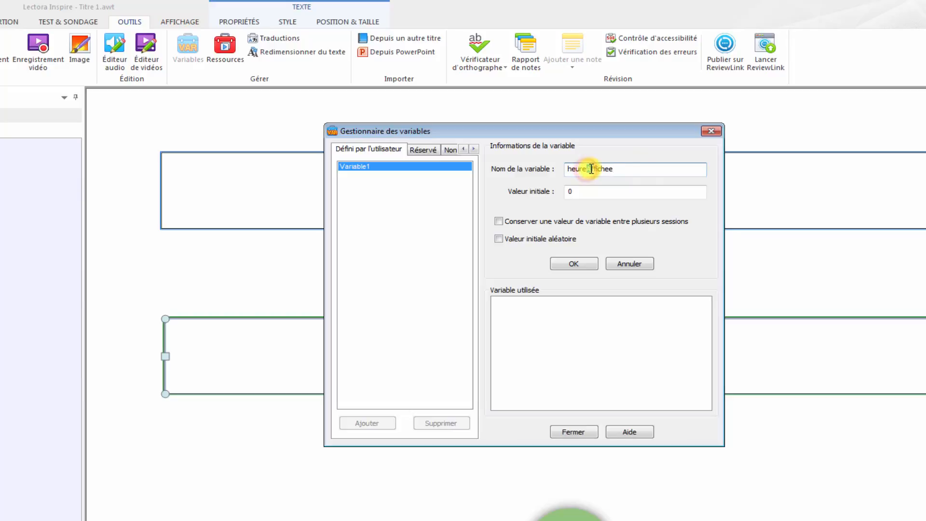
key(shift+Right)
click(620, 167)
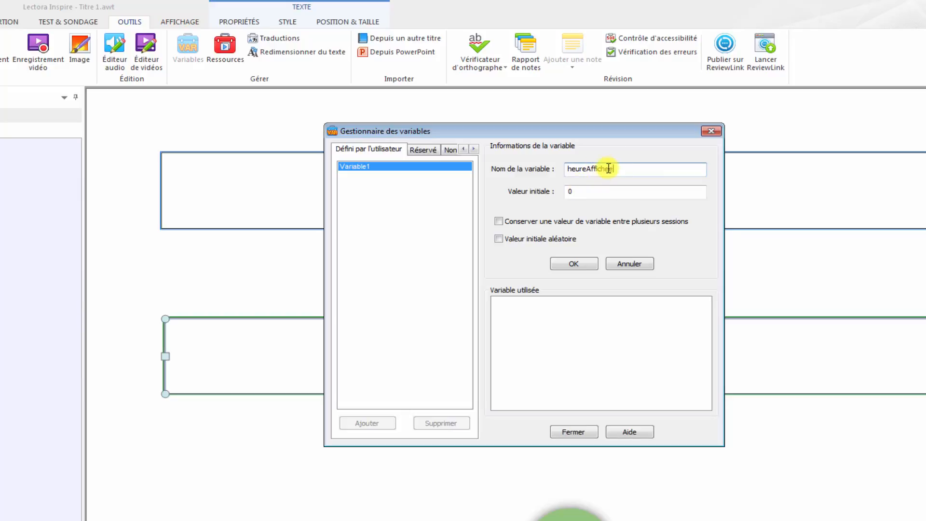
- Set the initial value of heureAffichee to "heure", save the variable and close the variable manager
click(581, 192)
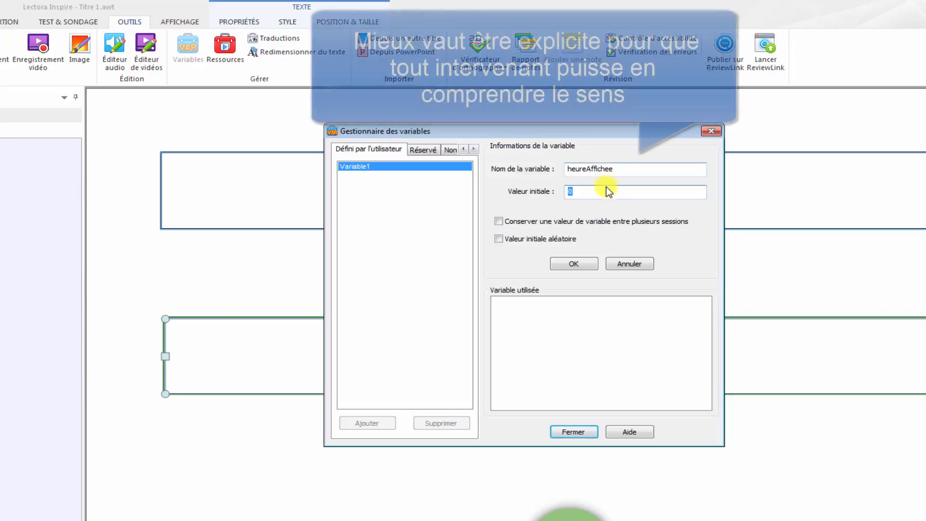
drag(579, 192, 558, 193)
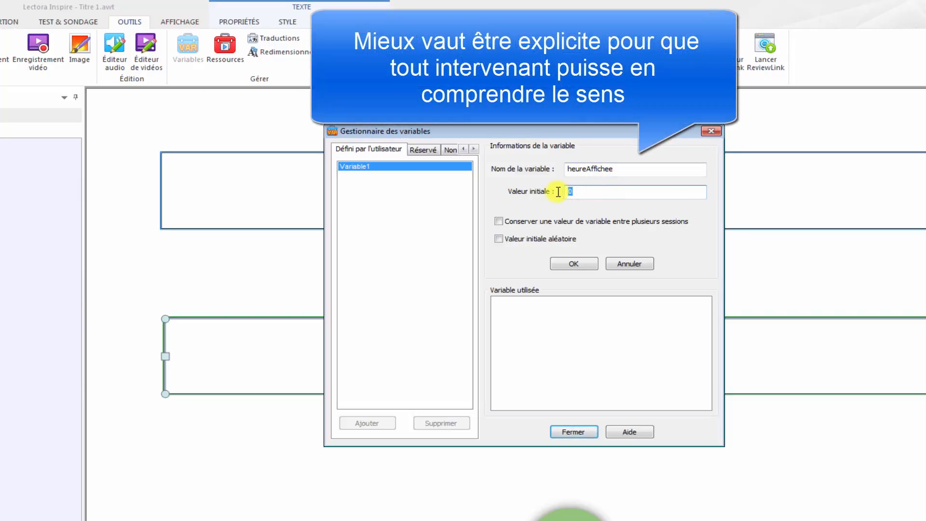
text(heure)
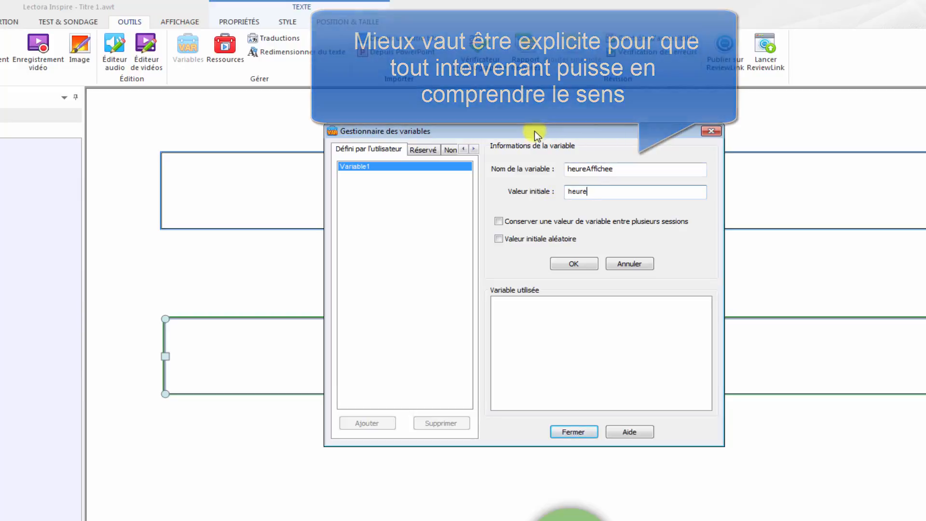
drag(529, 132, 569, 107)
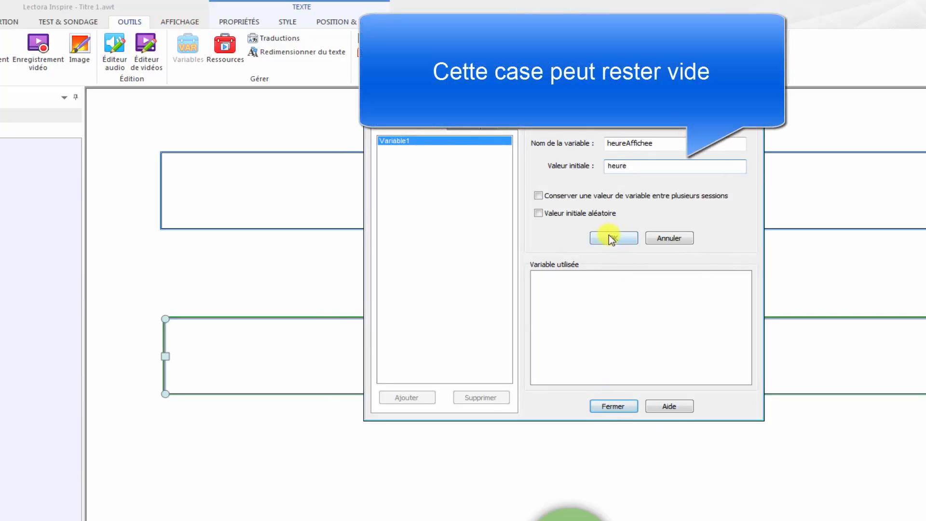
click(610, 238)
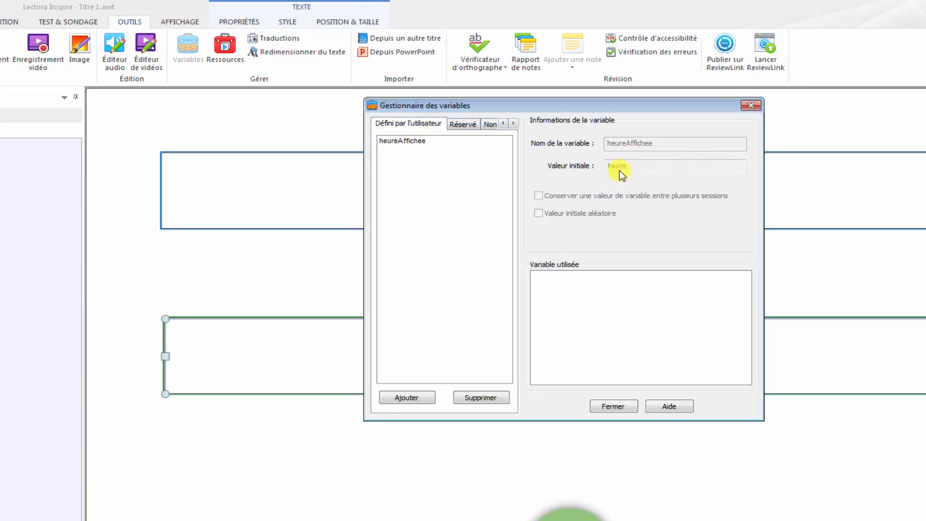
click(614, 406)
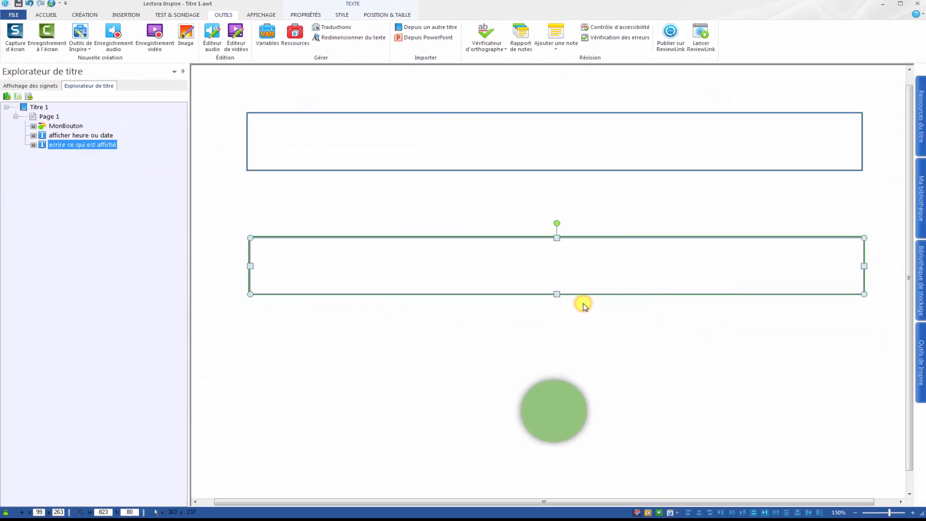
- Give MonBouton a mouse-click action of type "Modifier une variable" that sets heureAffichee equal to "heure"
click(56, 127)
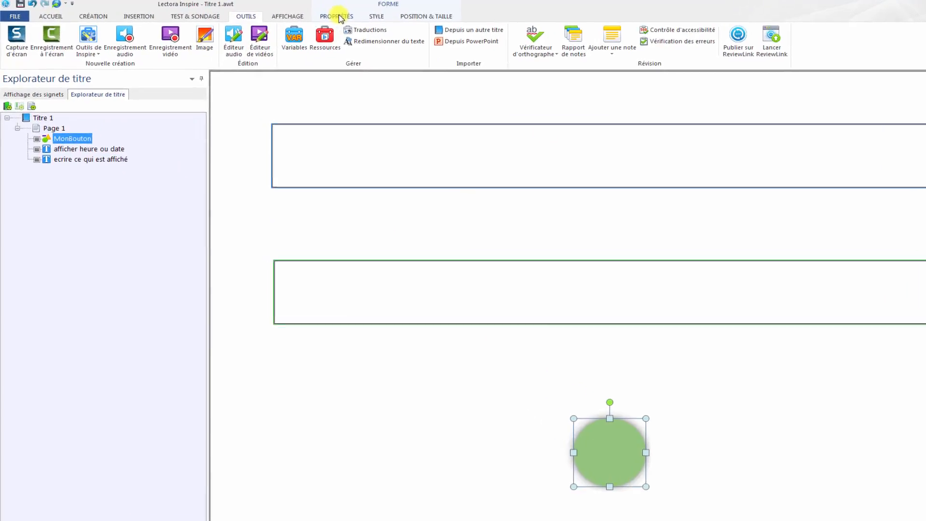
click(340, 18)
click(410, 36)
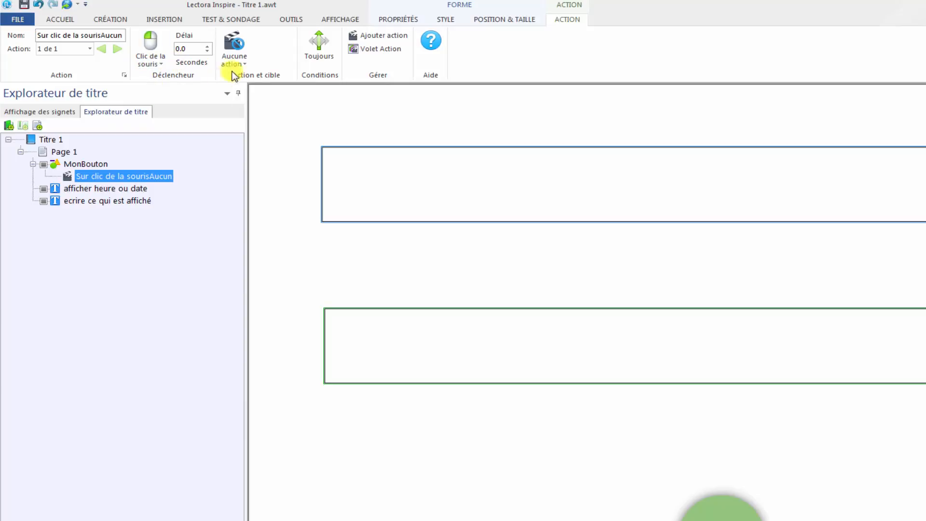
click(233, 46)
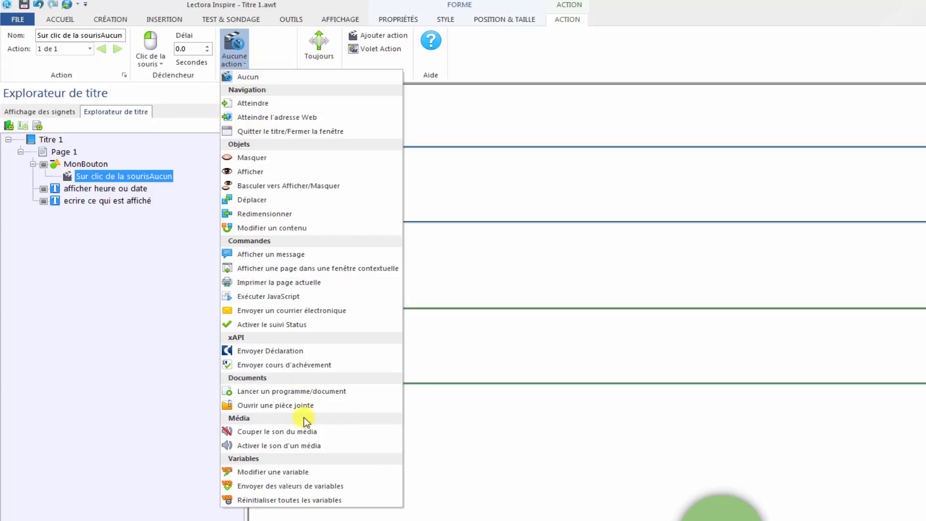
click(257, 471)
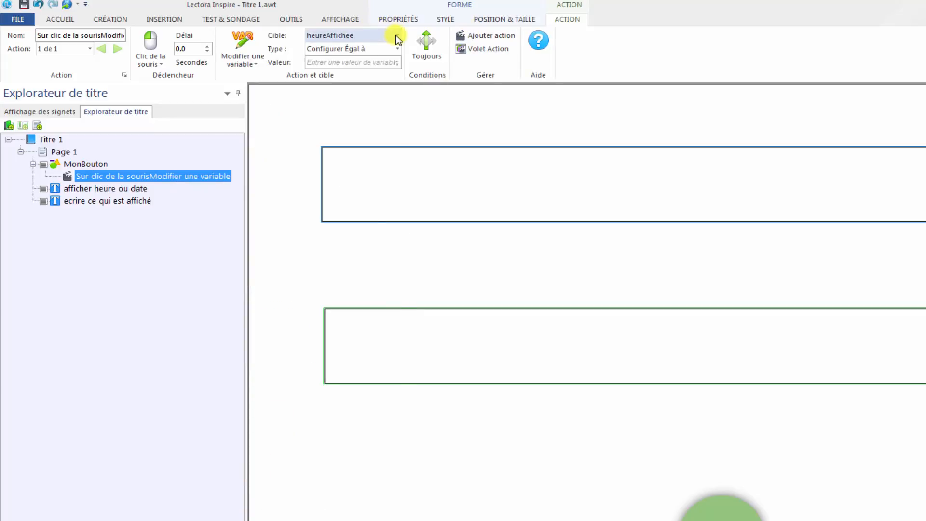
click(331, 64)
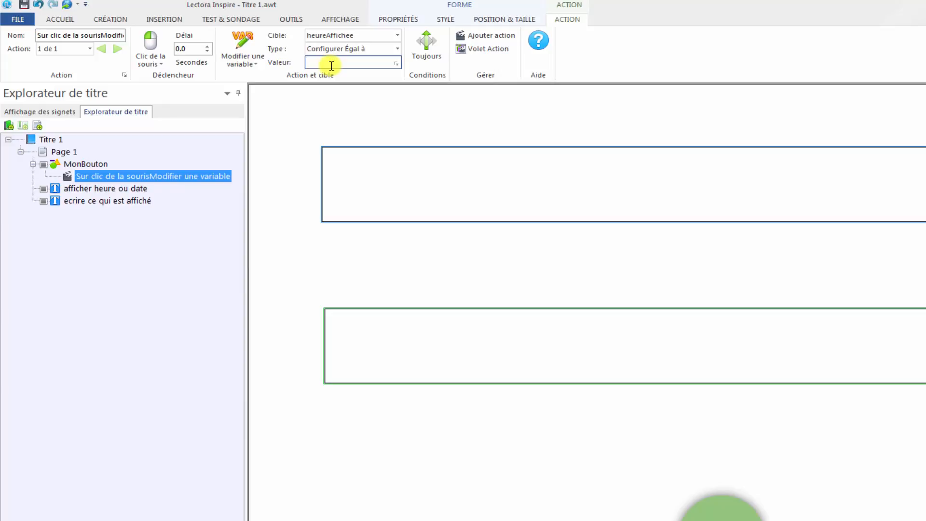
text(heure)
click(428, 45)
click(477, 266)
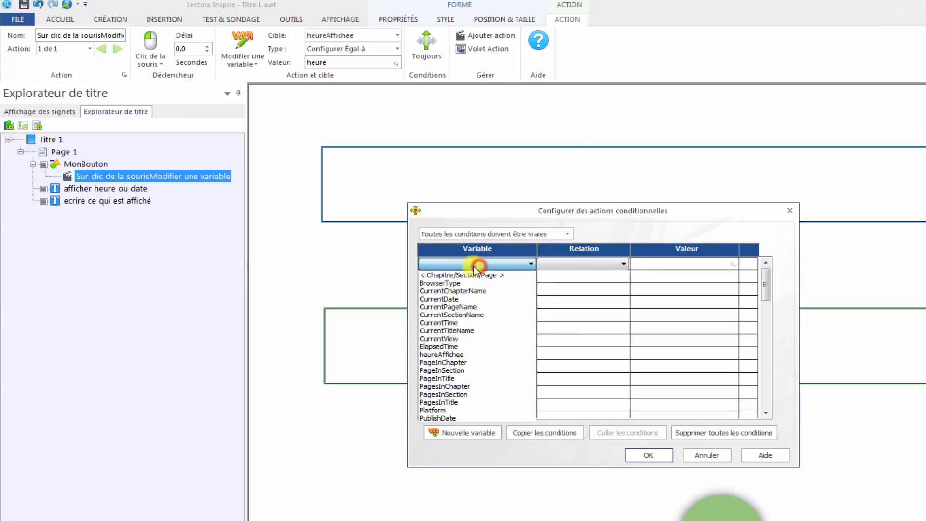
click(792, 210)
click(791, 211)
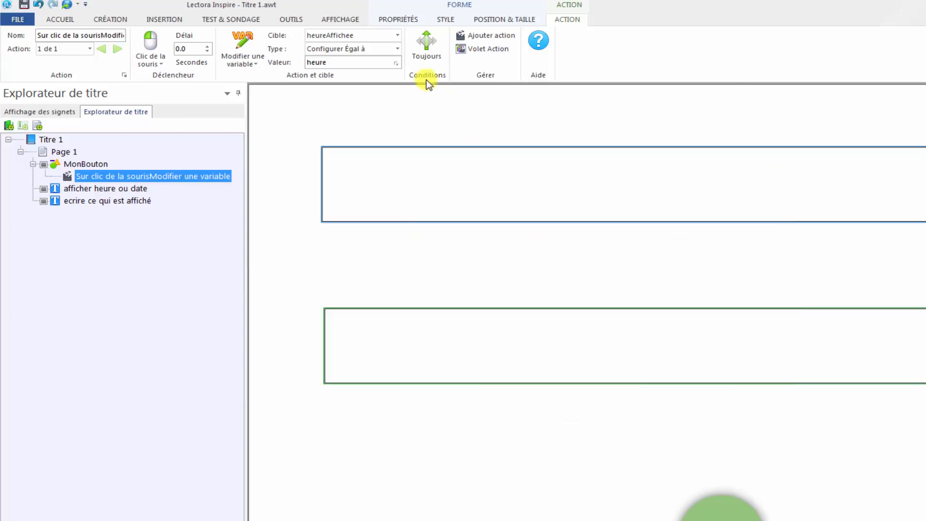
- Make MonBouton's click action conditional on the variable heureAffichee with relation "Égal à" and value "date"
click(424, 41)
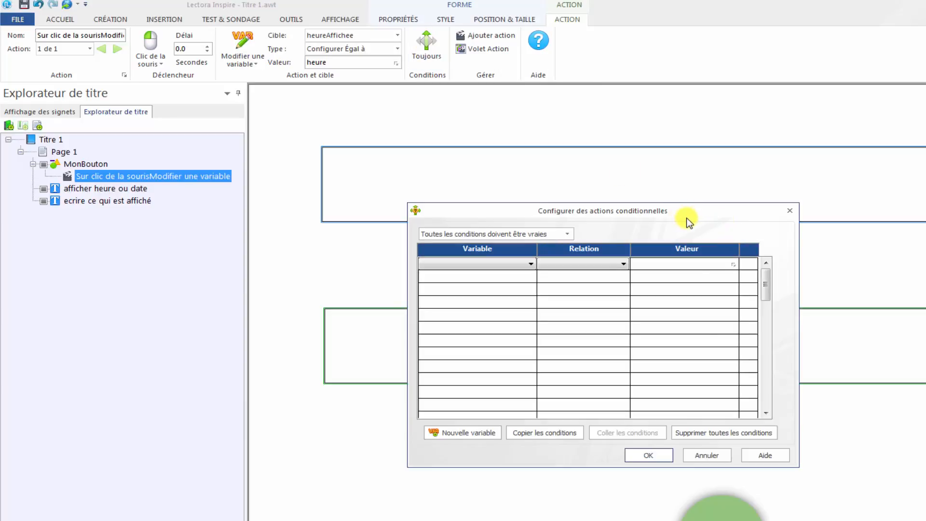
click(529, 266)
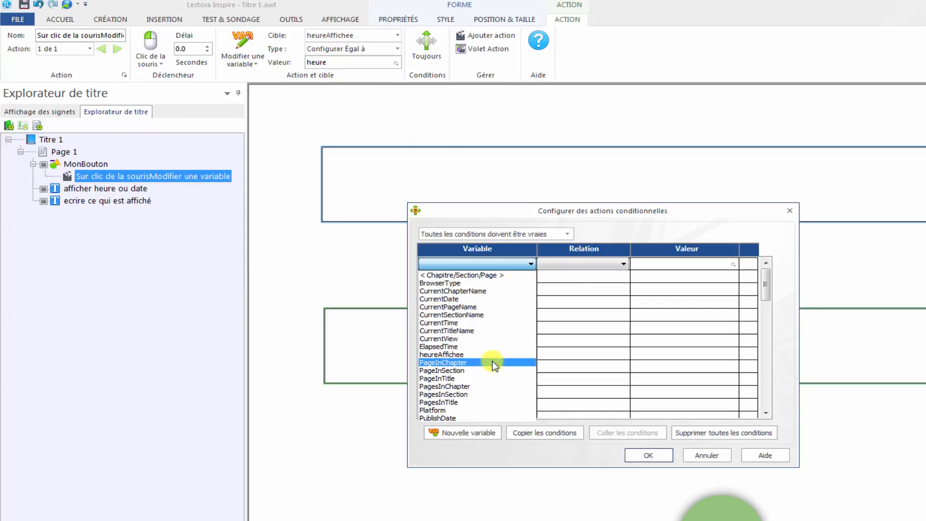
click(442, 355)
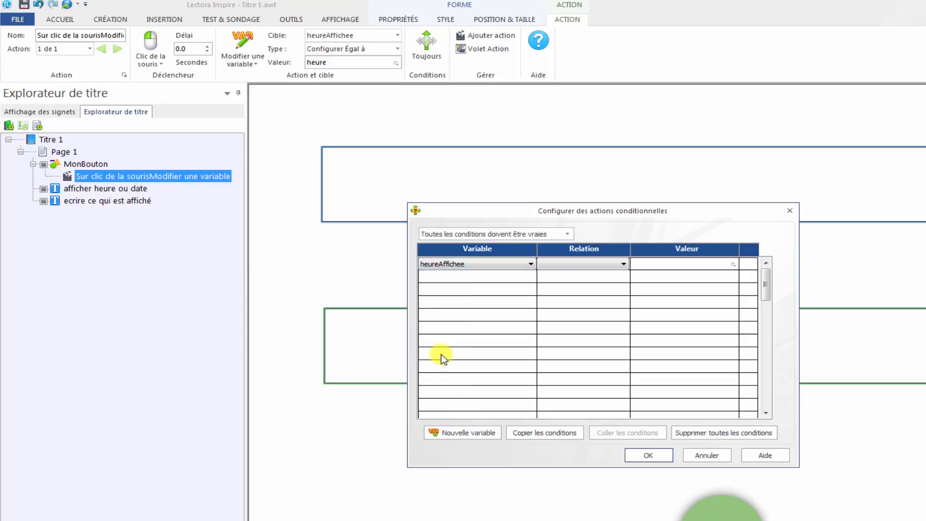
click(622, 264)
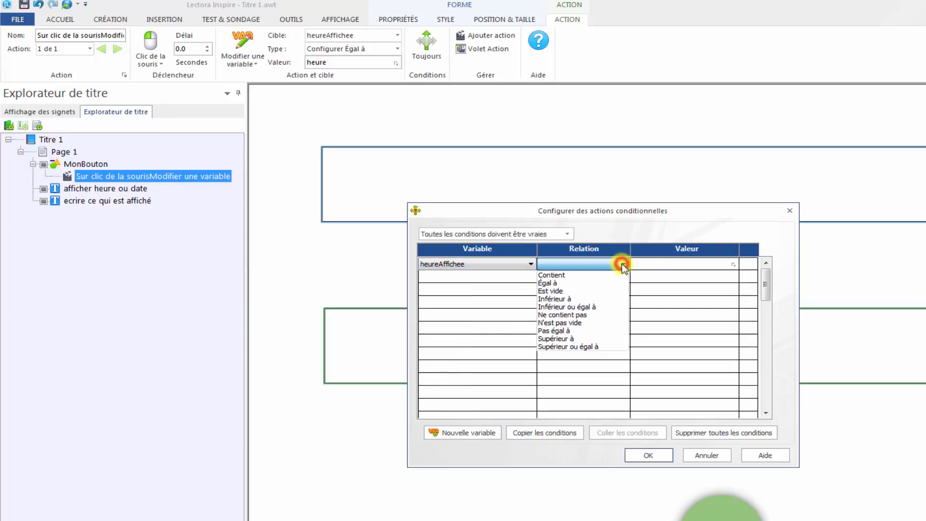
click(560, 282)
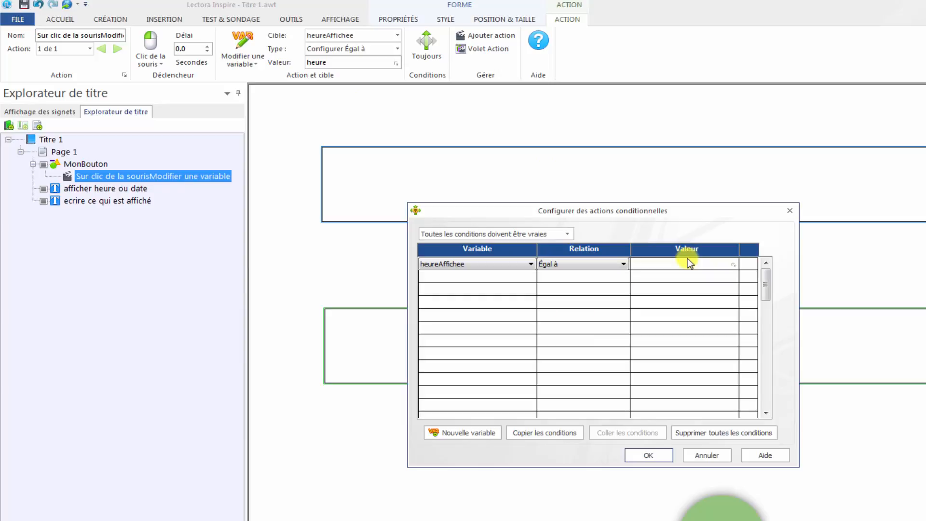
text(date)
click(647, 455)
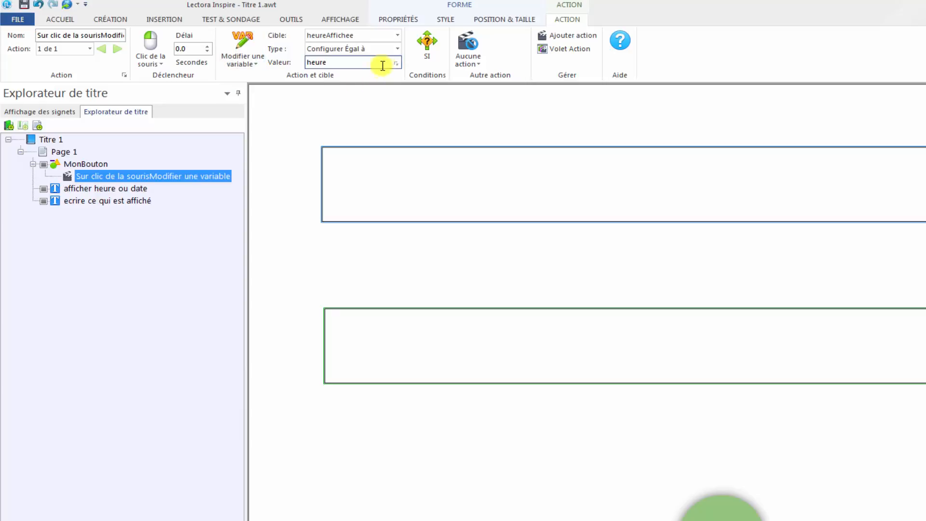
- Add an alternative action of type "Modifier une variable" that sets heureAffichee equal to "date" when the condition is not met
click(345, 63)
click(333, 60)
drag(333, 60, 303, 62)
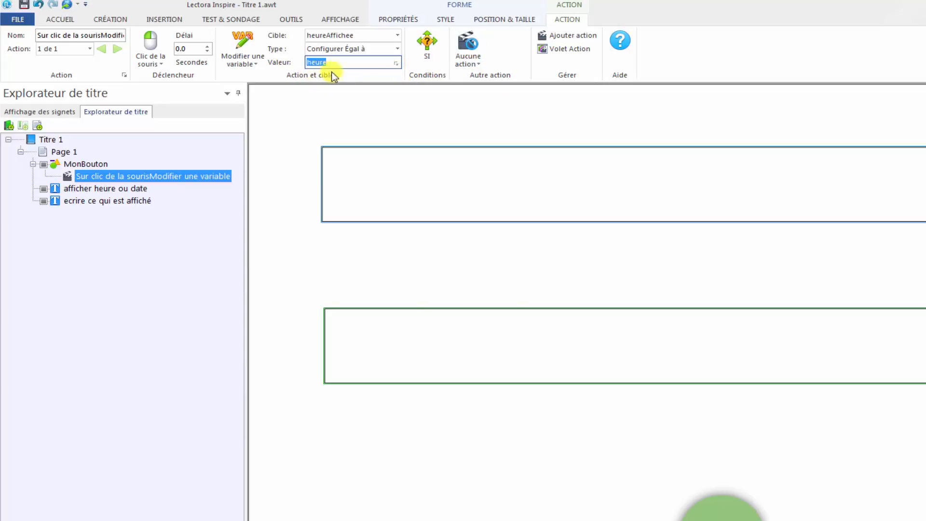
click(468, 51)
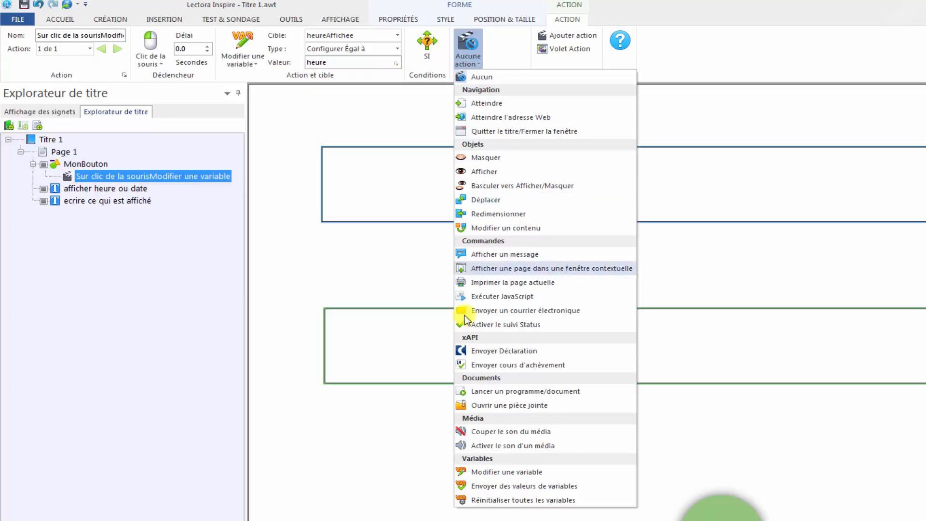
click(503, 473)
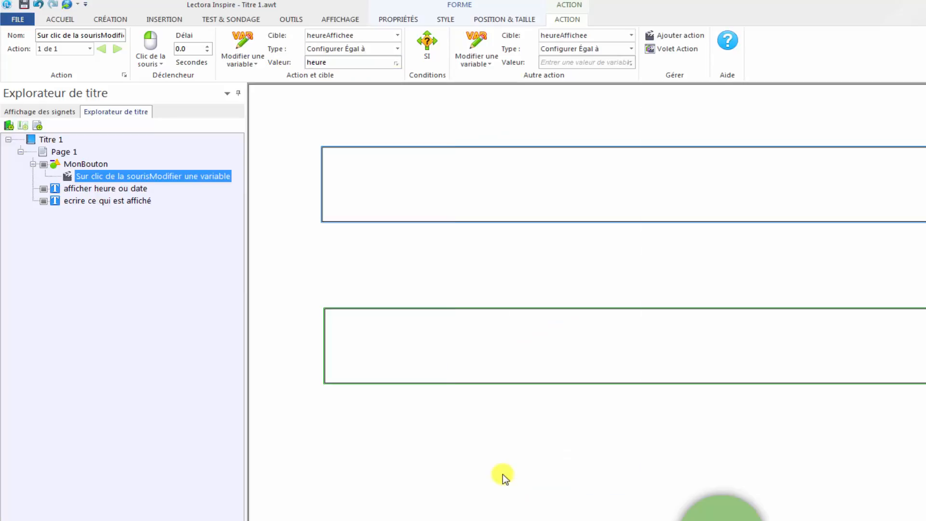
click(586, 62)
text(d)
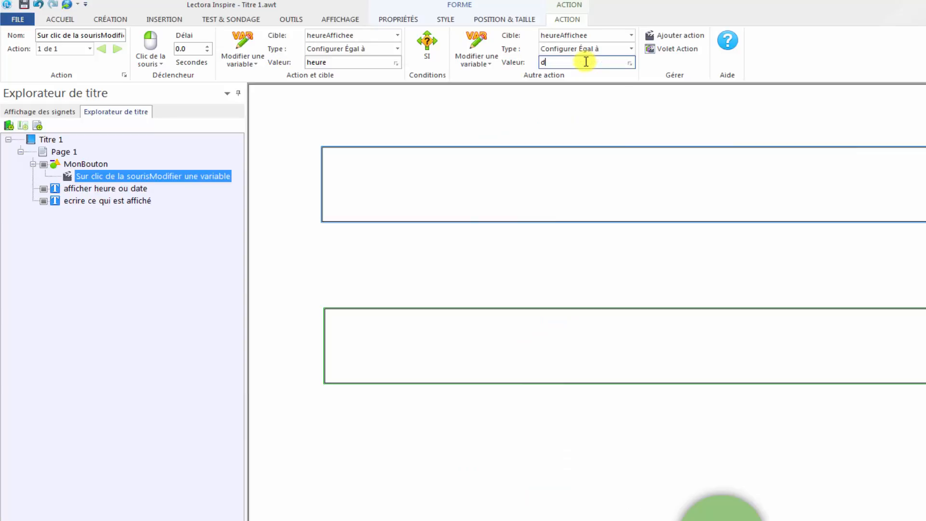
text(ate)
- Review the trigger, main value, condition and alternative action configured for MonBouton's click action
click(152, 48)
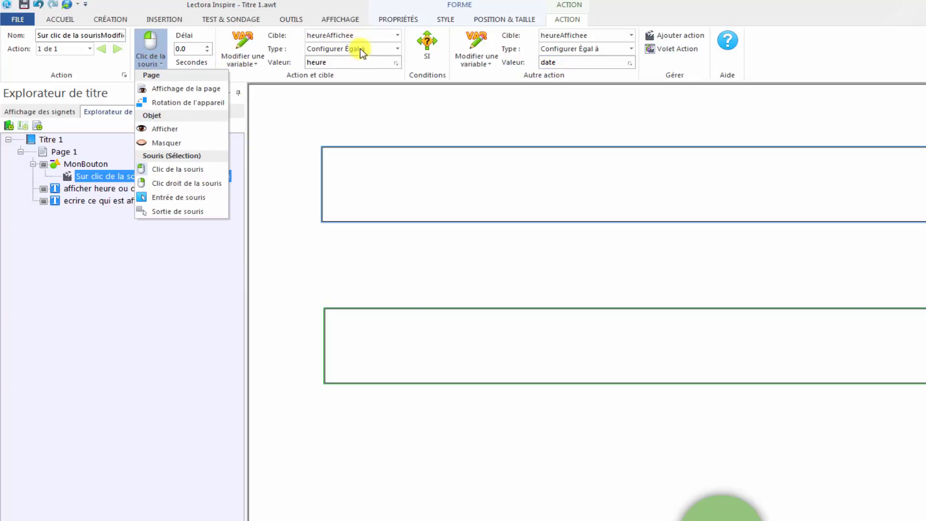
double_click(342, 62)
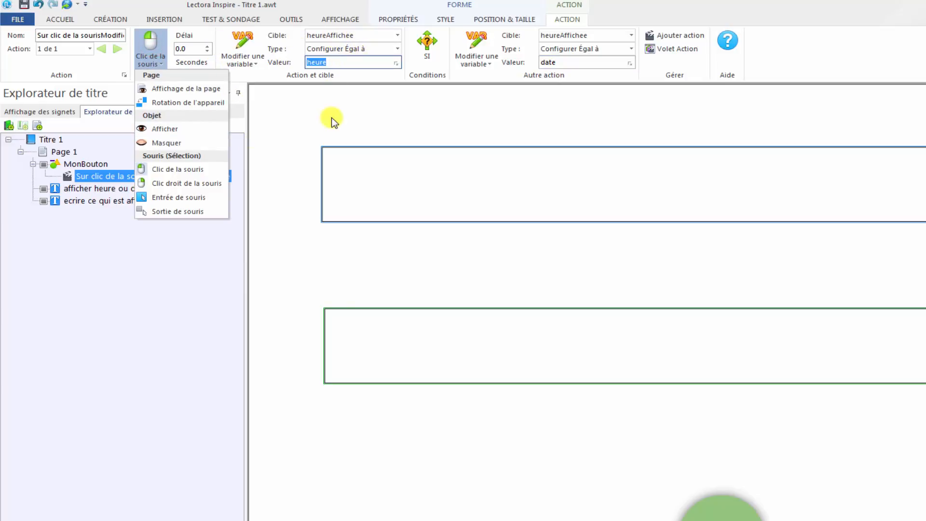
click(426, 47)
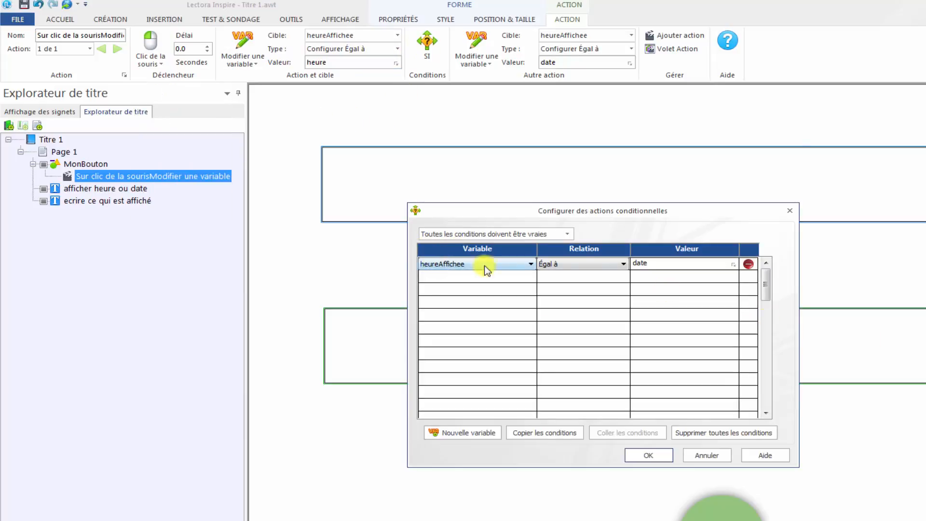
click(790, 211)
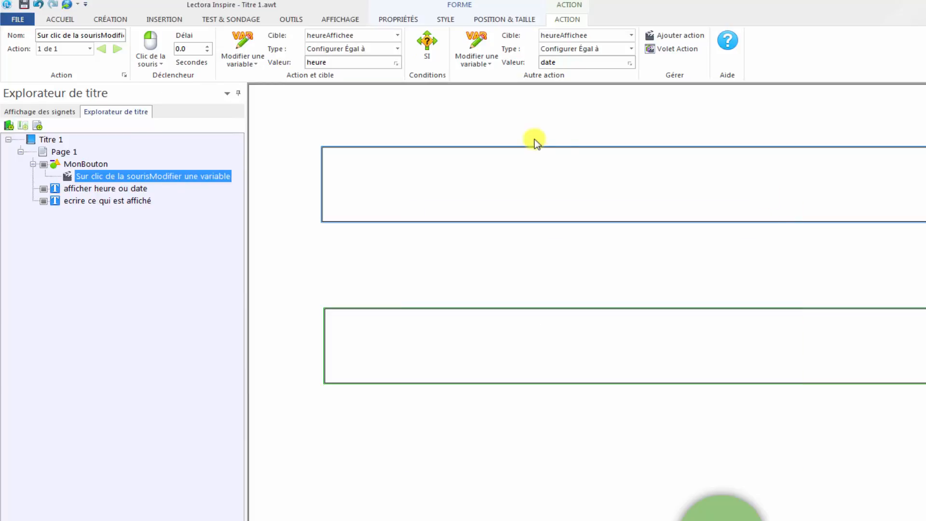
click(479, 56)
- Run the page in debug mode with an enlarged debug window, clear its log and activate the green button
click(339, 19)
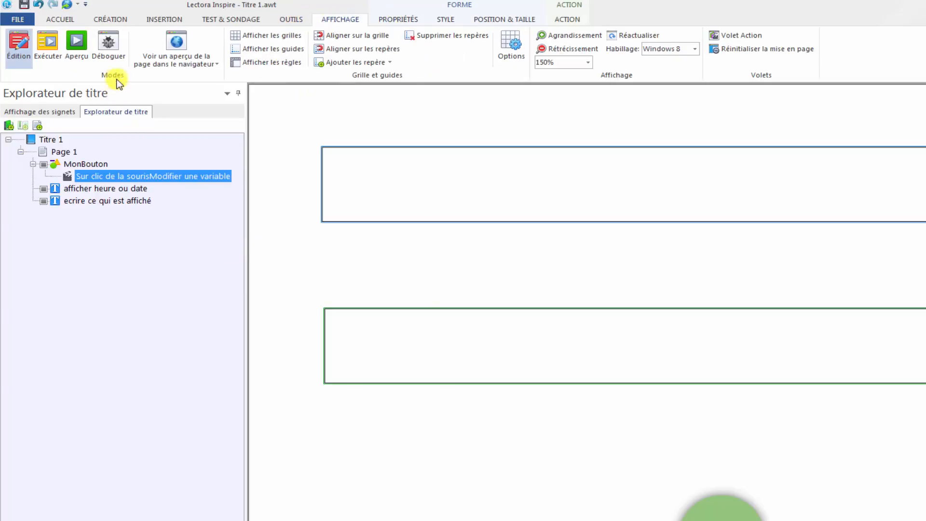
click(109, 42)
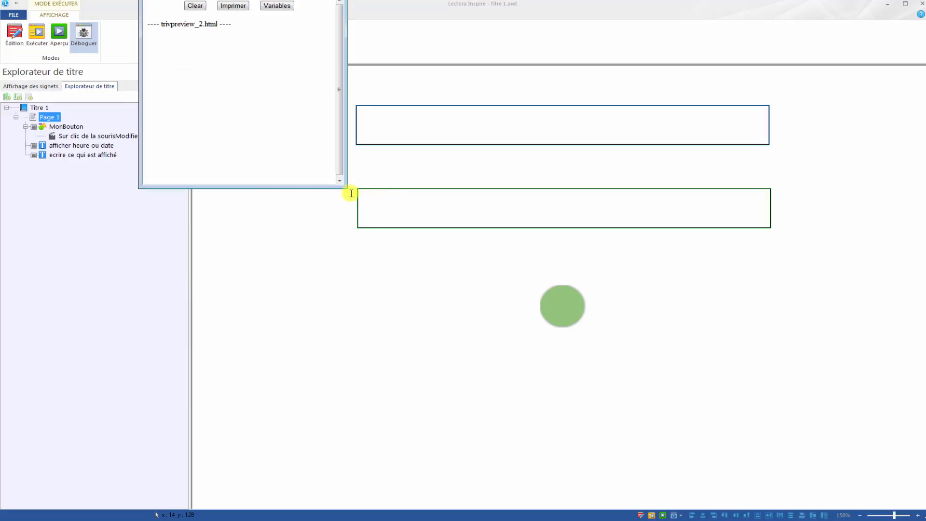
drag(346, 188, 343, 363)
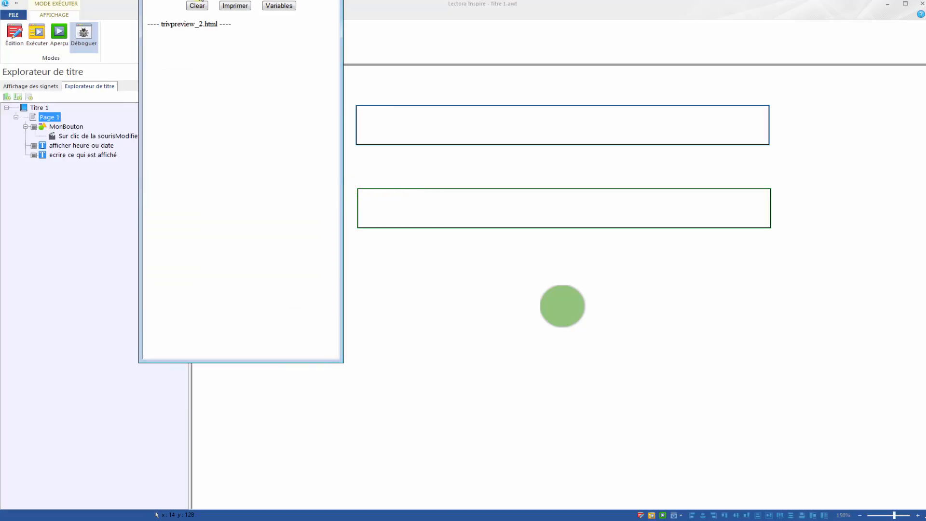
drag(217, 1, 229, 76)
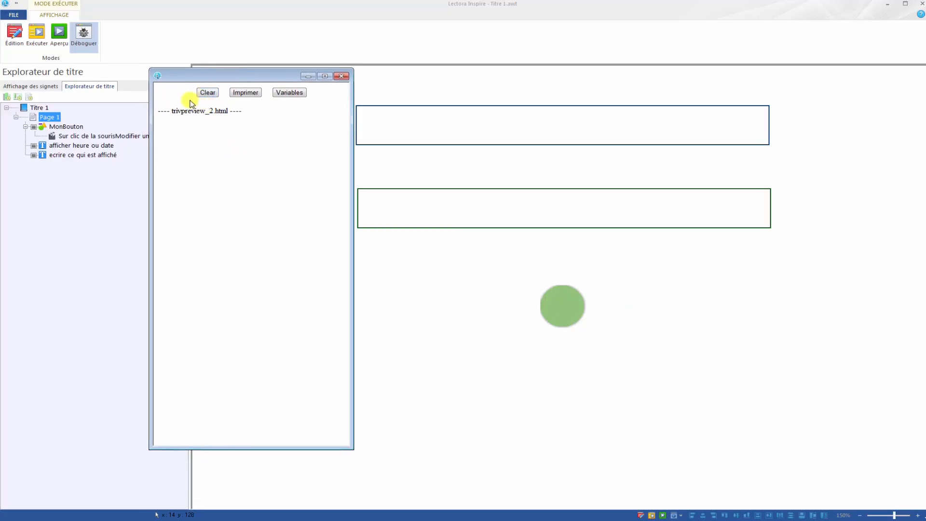
click(207, 95)
click(561, 306)
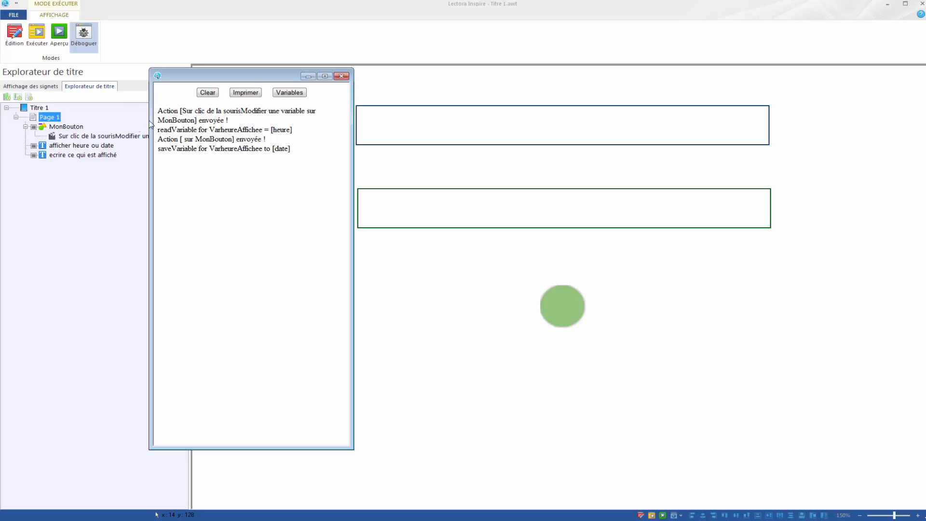
- Examine the debug log lines for the first button activation: the action sent, the variable read and the variable saved
drag(159, 111, 179, 112)
drag(183, 111, 265, 111)
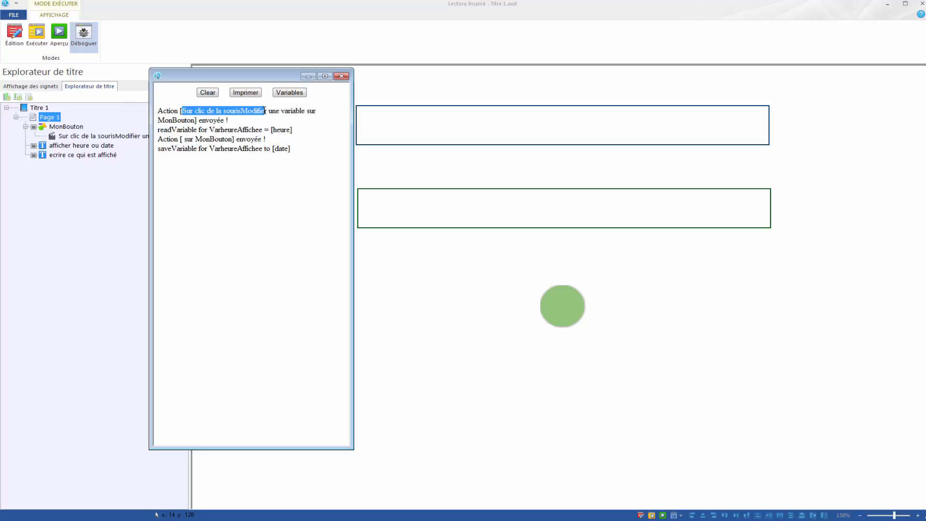
click(167, 119)
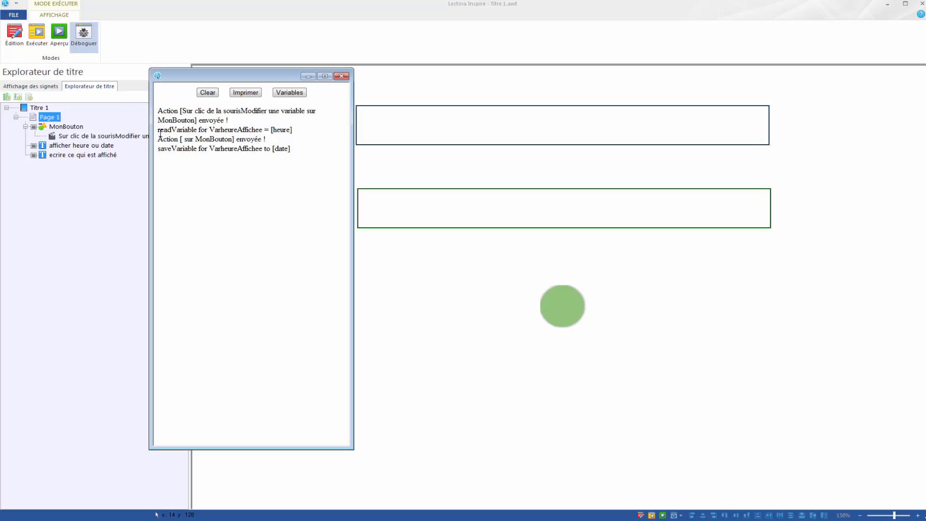
drag(158, 131, 293, 130)
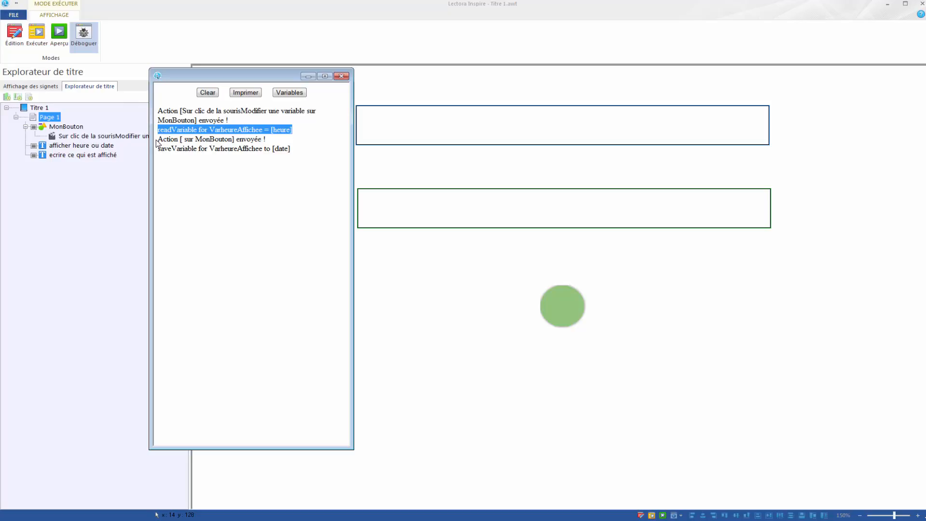
drag(159, 140, 265, 139)
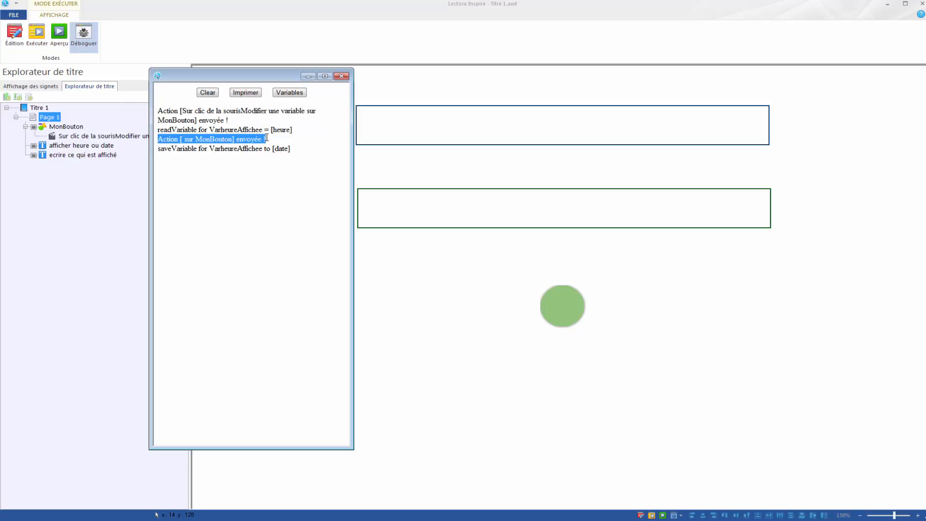
click(161, 147)
drag(160, 149, 318, 150)
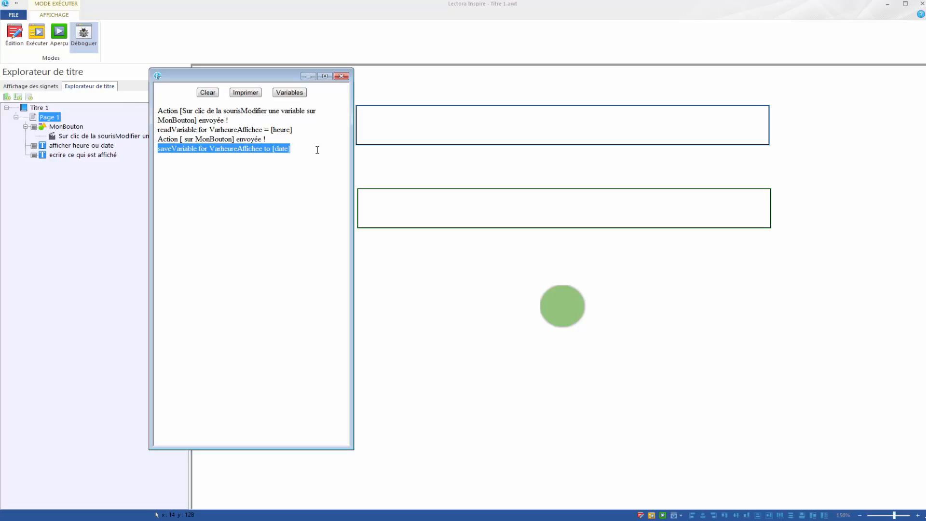
click(301, 175)
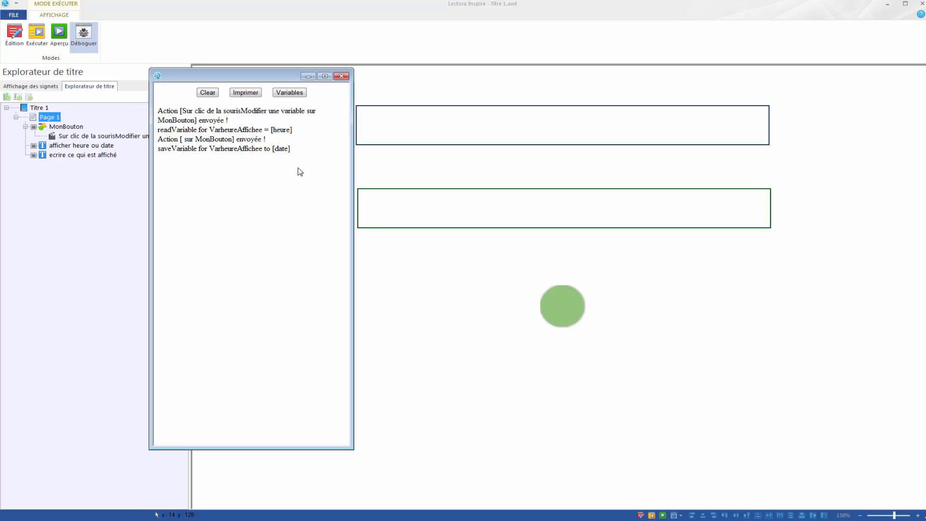
- Activate the green button a second time and examine how the new log lines read and save heureAffichee
click(568, 310)
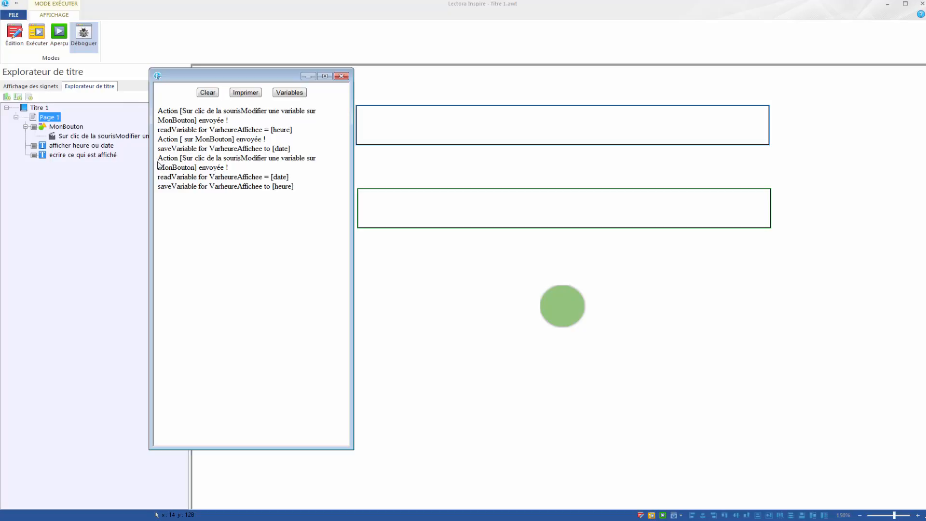
drag(158, 159, 175, 158)
drag(160, 177, 256, 178)
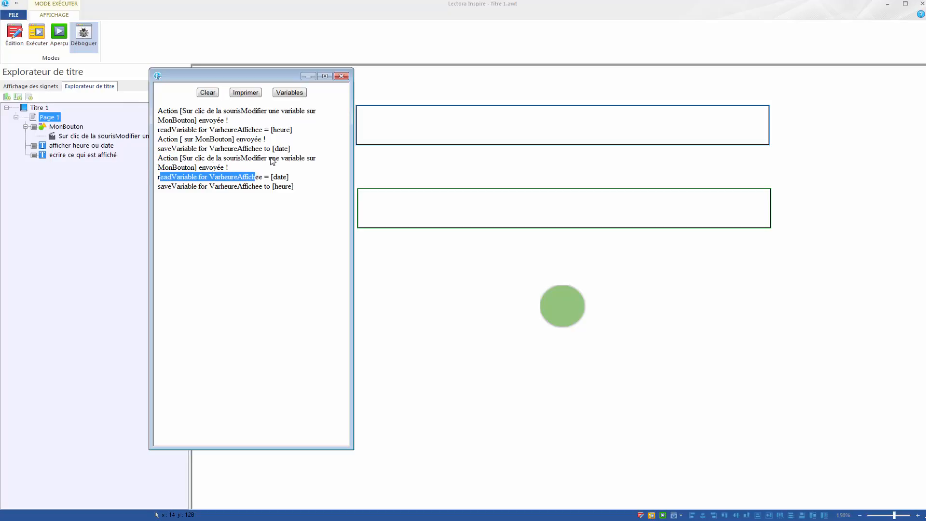
drag(289, 148, 276, 148)
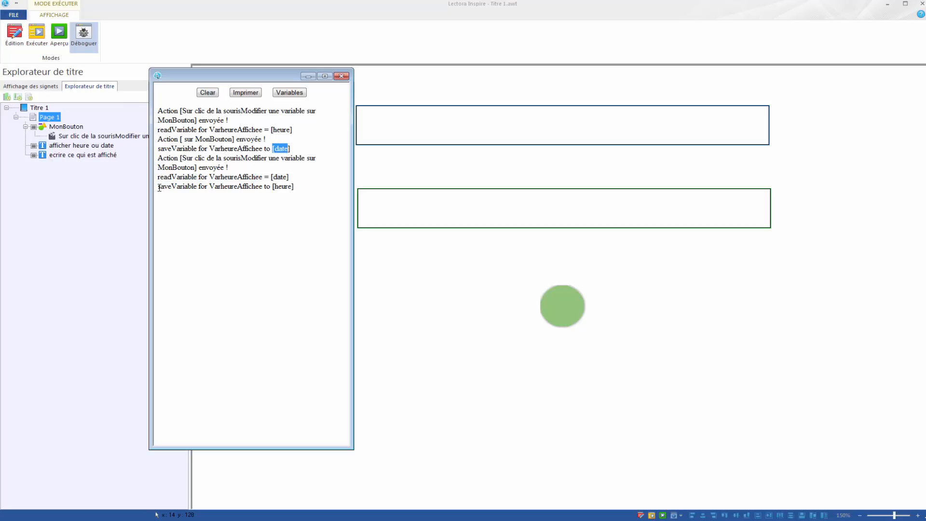
drag(158, 187, 295, 189)
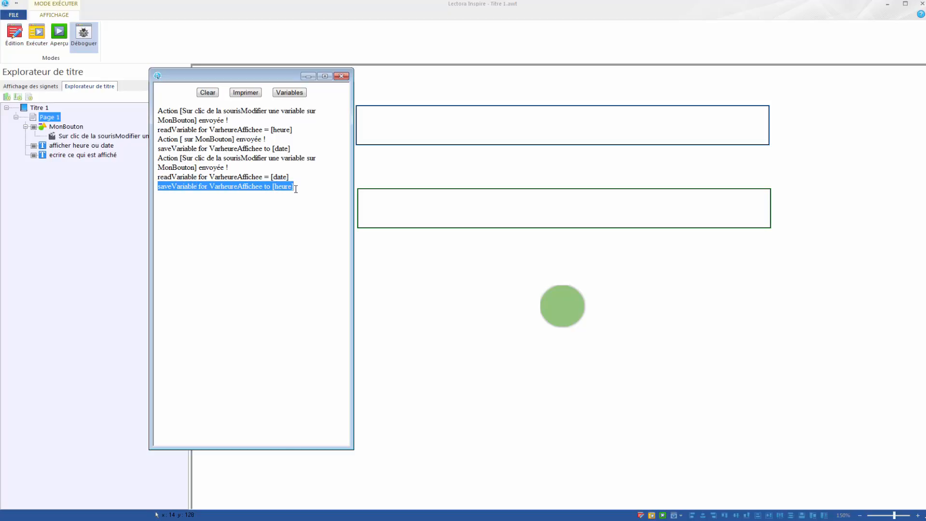
click(290, 251)
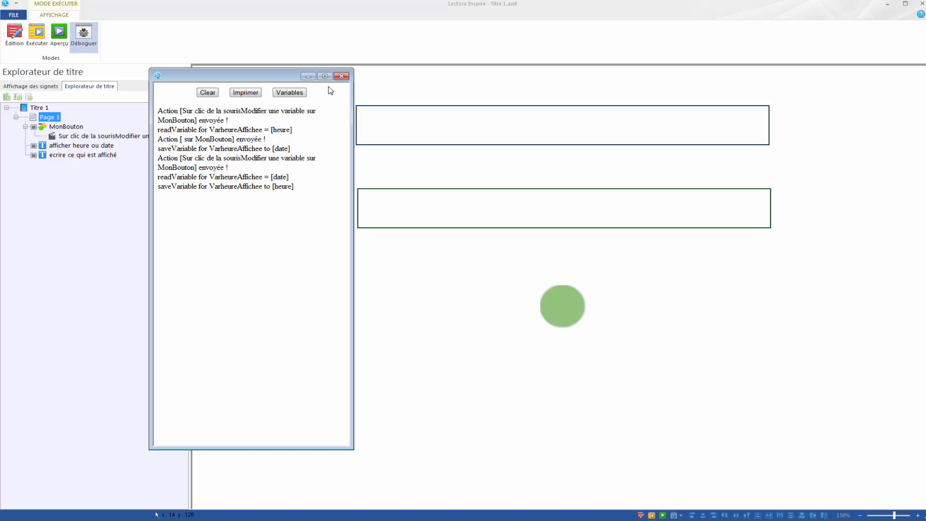
- Leave the debug session for edit mode and select MonBouton's mouse-click action in the title tree
click(341, 76)
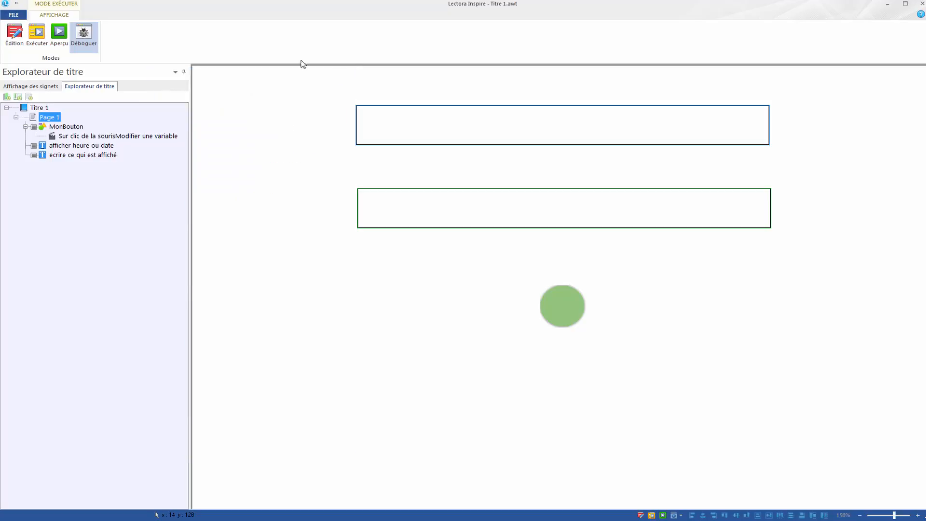
click(14, 33)
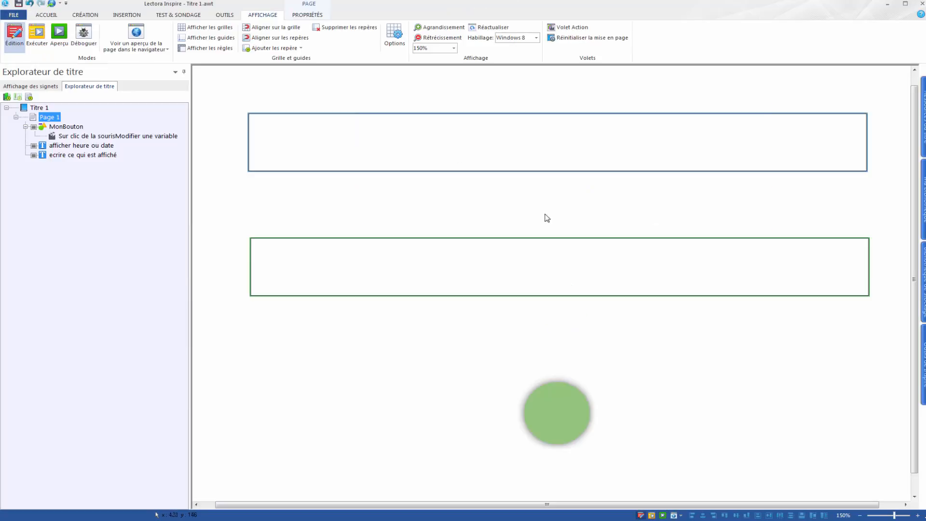
click(54, 138)
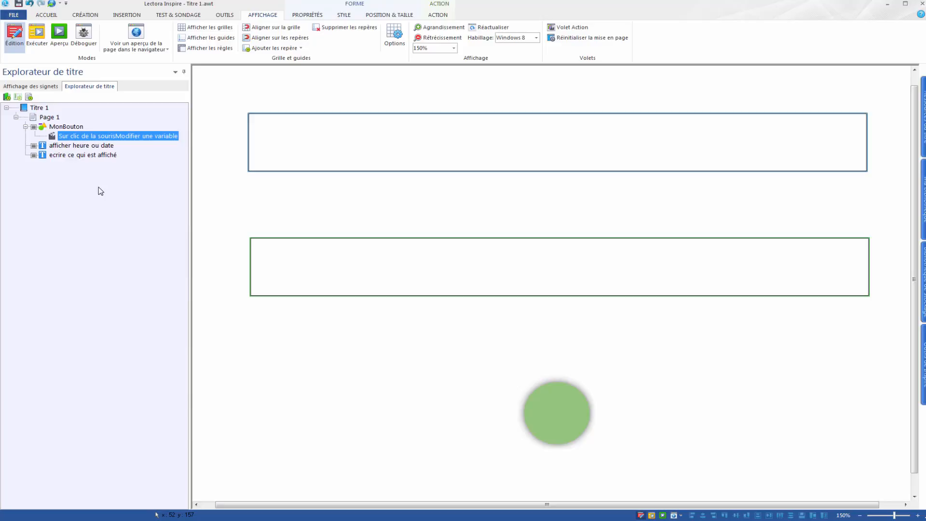
- Add a second mouse-click action to MonBouton that modifies the content of "afficher heure ou date" to the CurrentTime variable
double_click(52, 137)
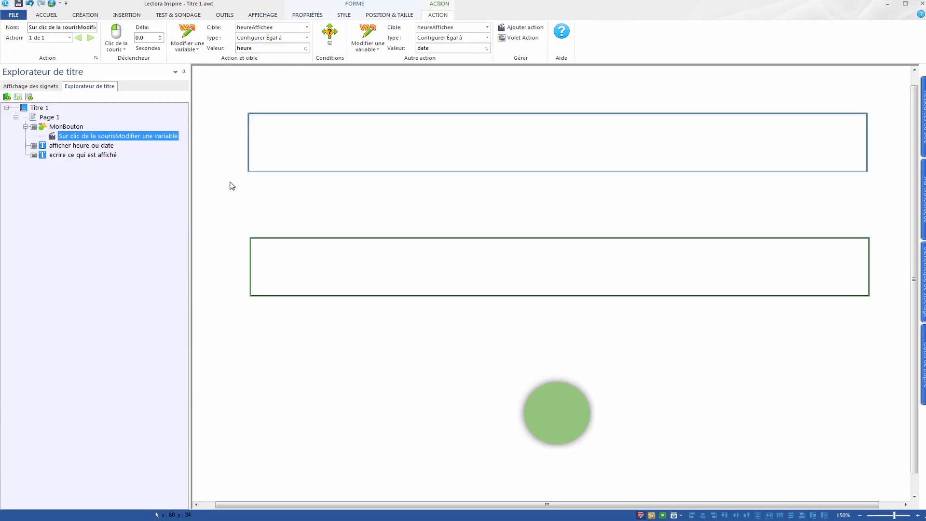
click(525, 29)
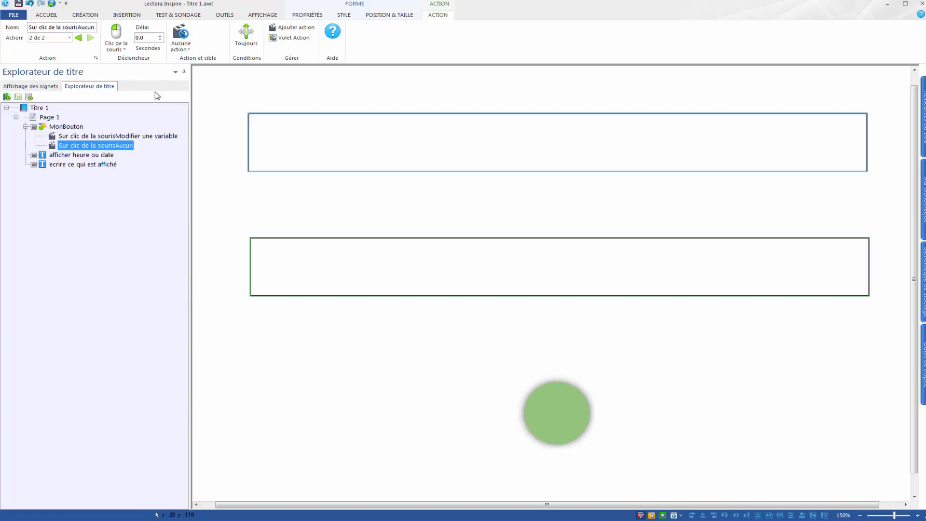
click(181, 42)
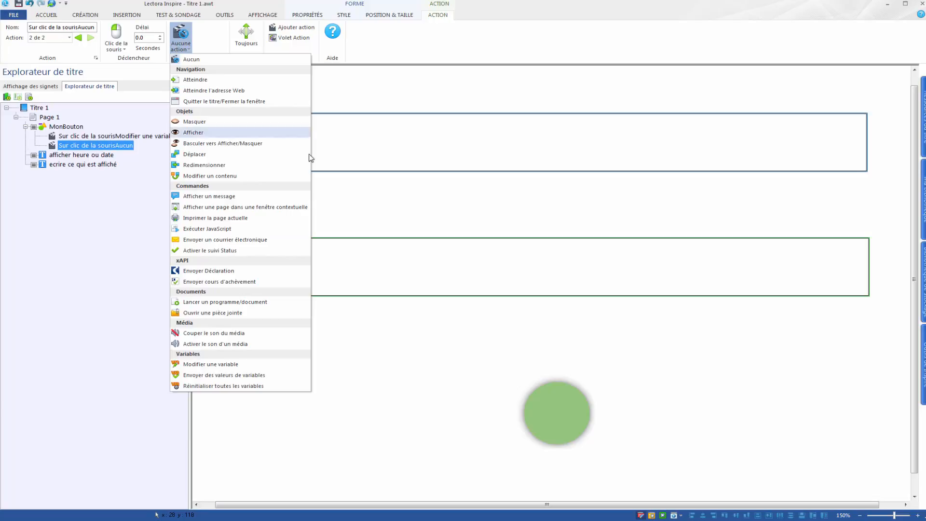
click(207, 176)
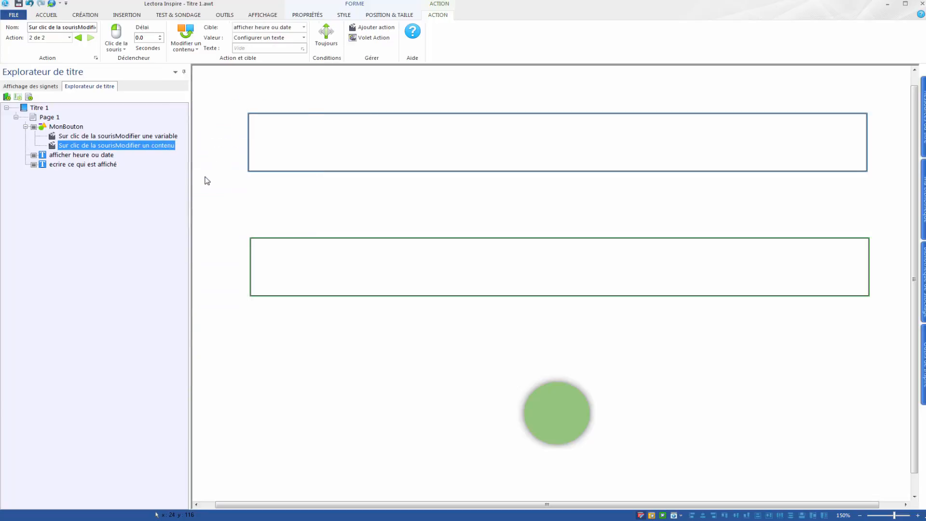
click(303, 39)
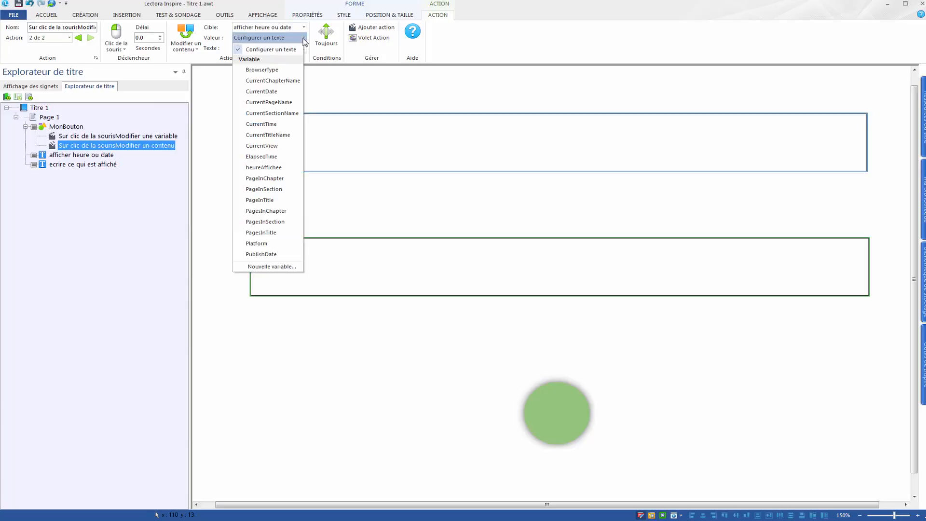
click(261, 126)
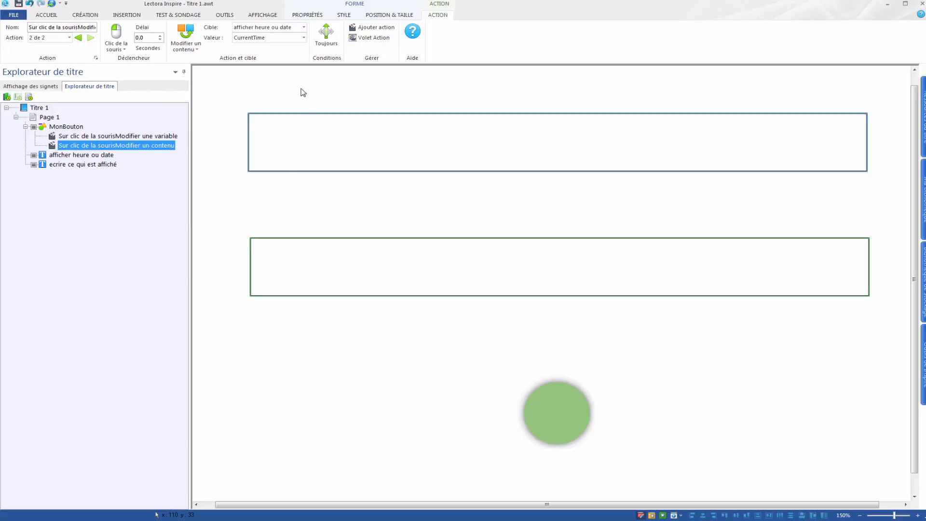
- Make the content-change action conditional on heureAffichee being "Égal à" the value "heure"
click(51, 137)
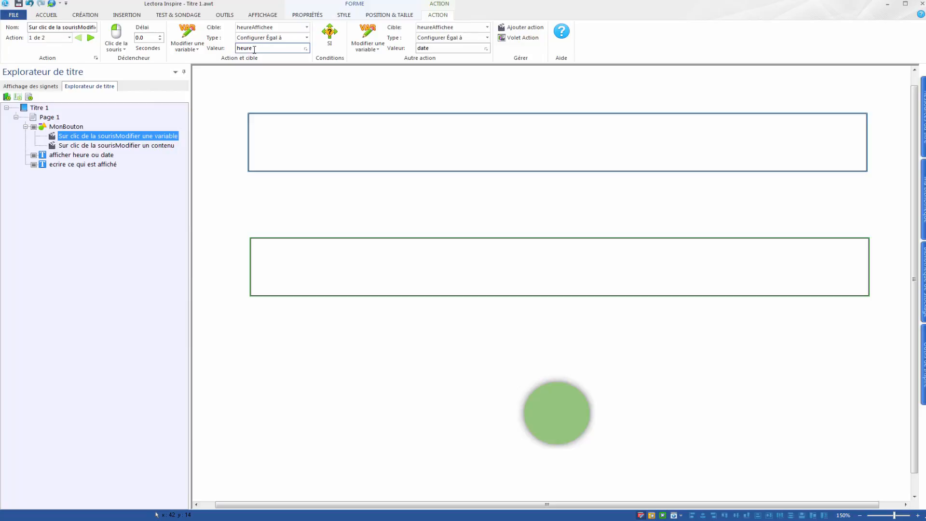
click(53, 147)
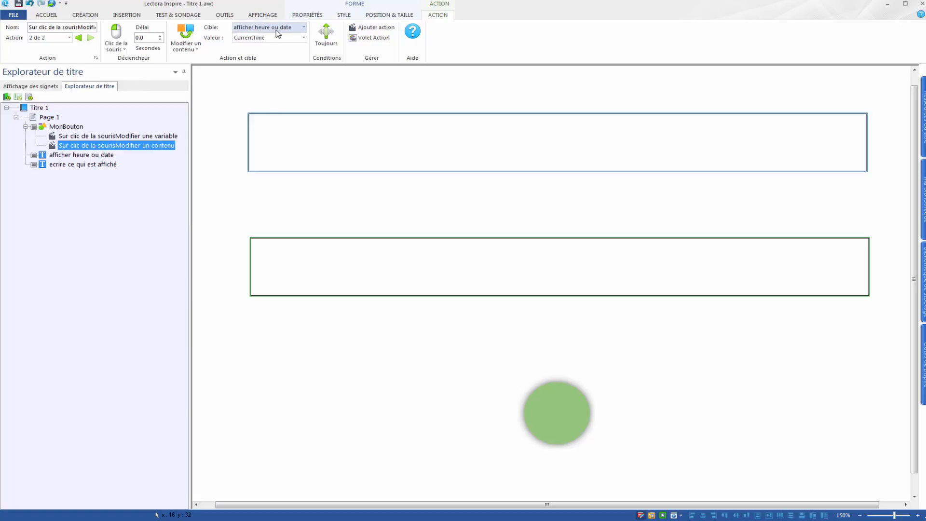
click(326, 38)
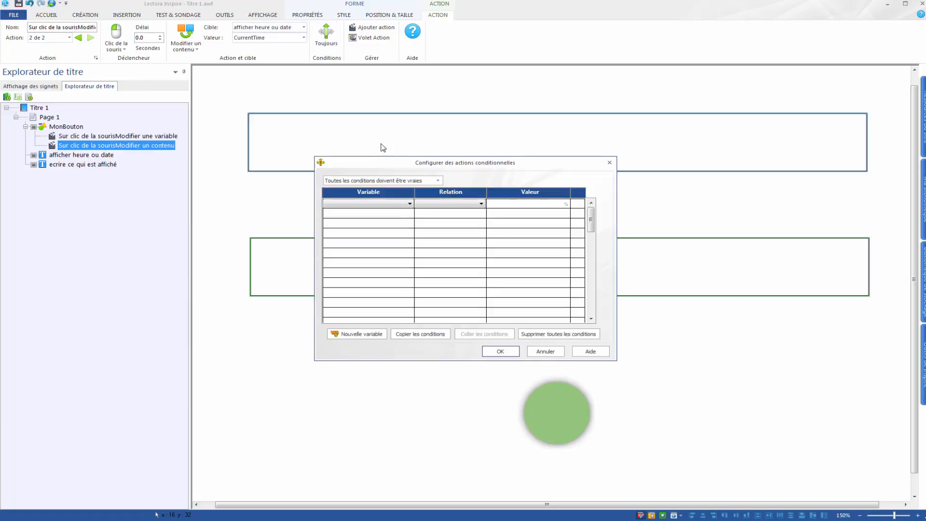
click(354, 205)
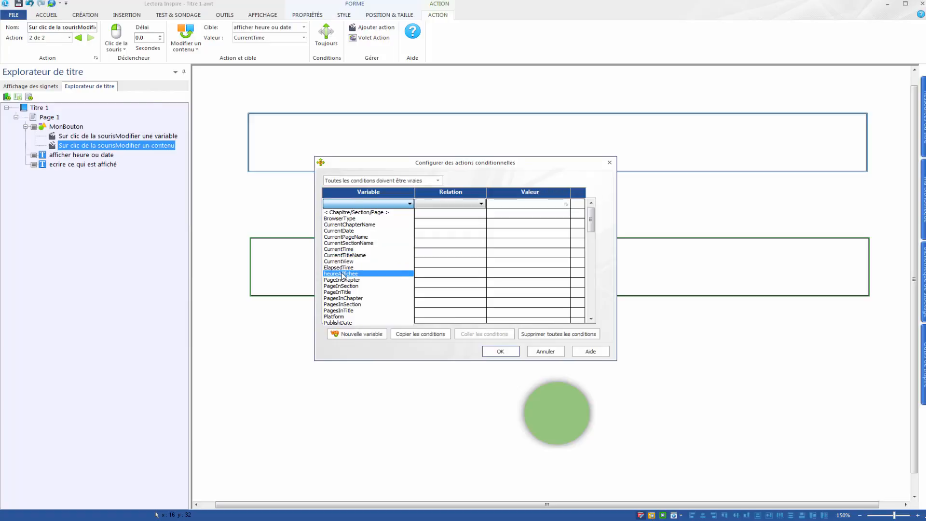
click(342, 274)
click(471, 203)
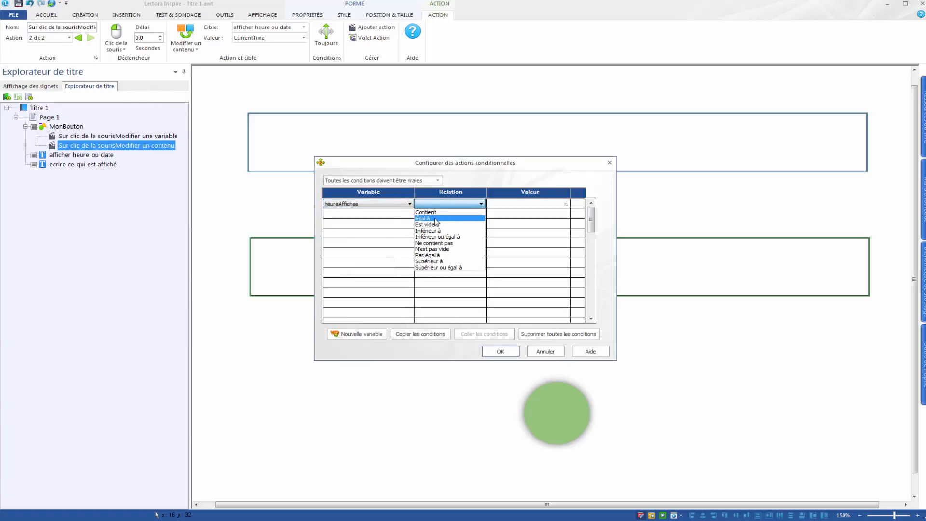
click(440, 221)
click(507, 204)
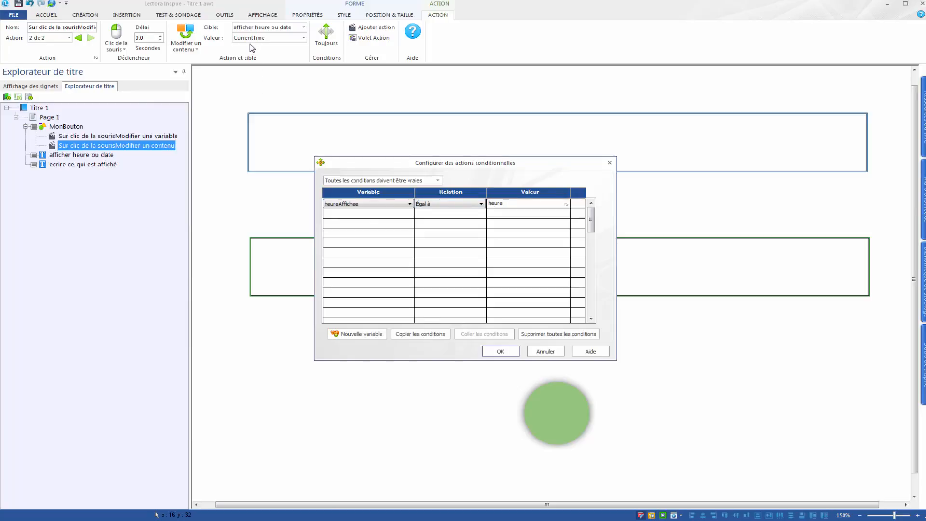
click(500, 352)
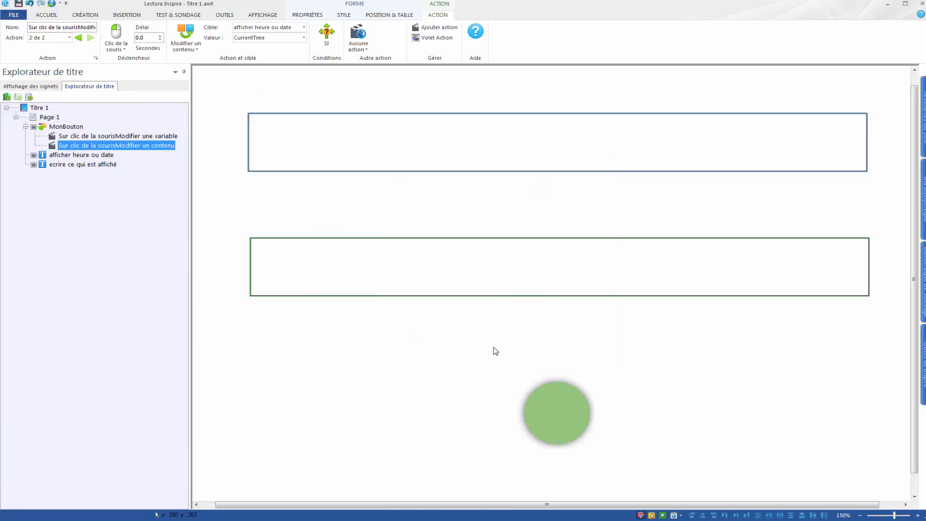
- Set the action's alternative to modify the content of "afficher heure ou date" to the CurrentDate variable
click(355, 45)
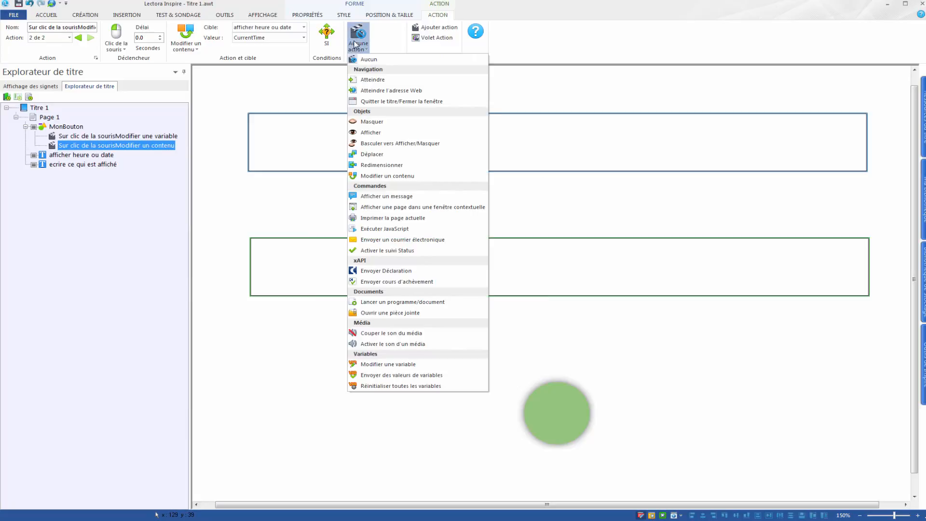
click(387, 176)
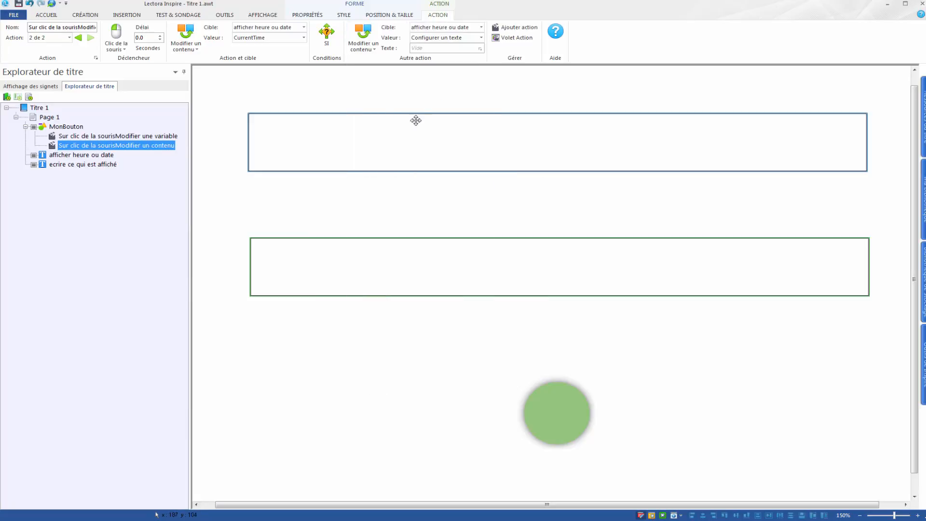
click(470, 39)
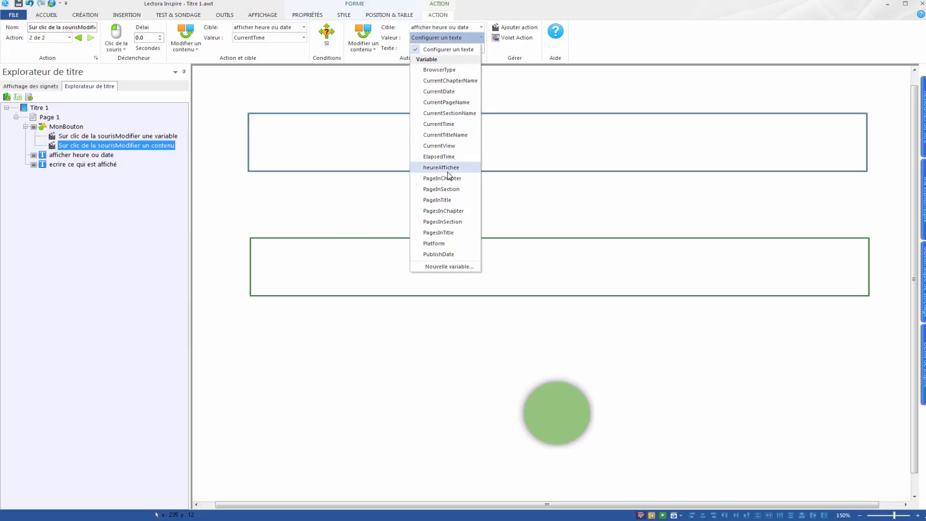
click(443, 91)
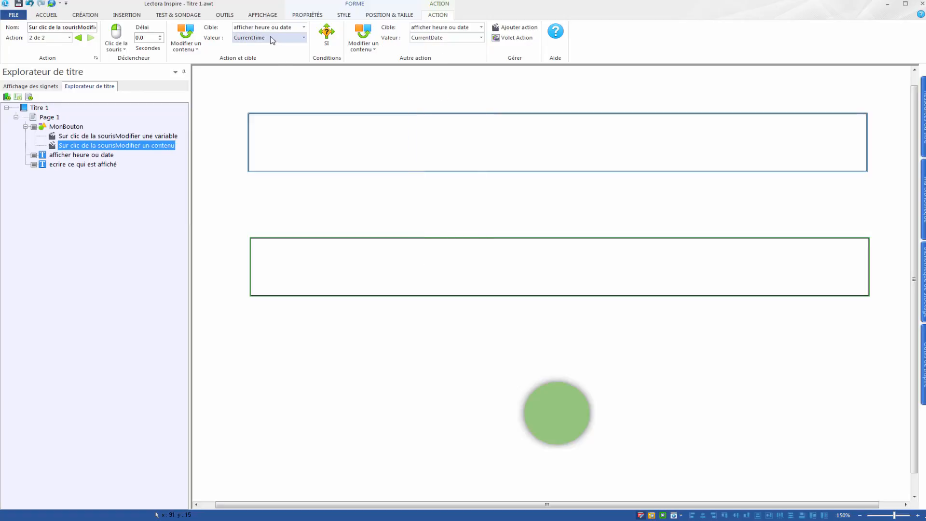
- Preview the page in the browser, activate the green button repeatedly to check the alternating display, and close the preview
click(261, 15)
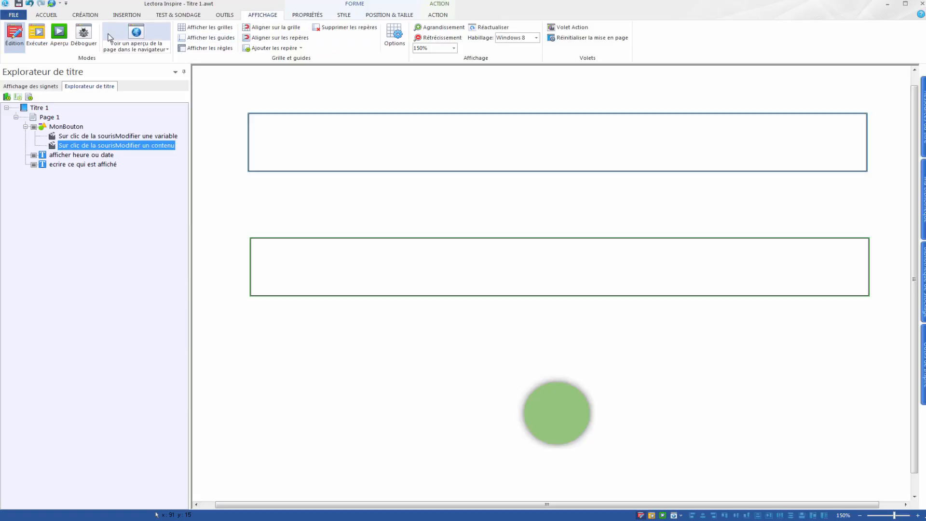
click(136, 39)
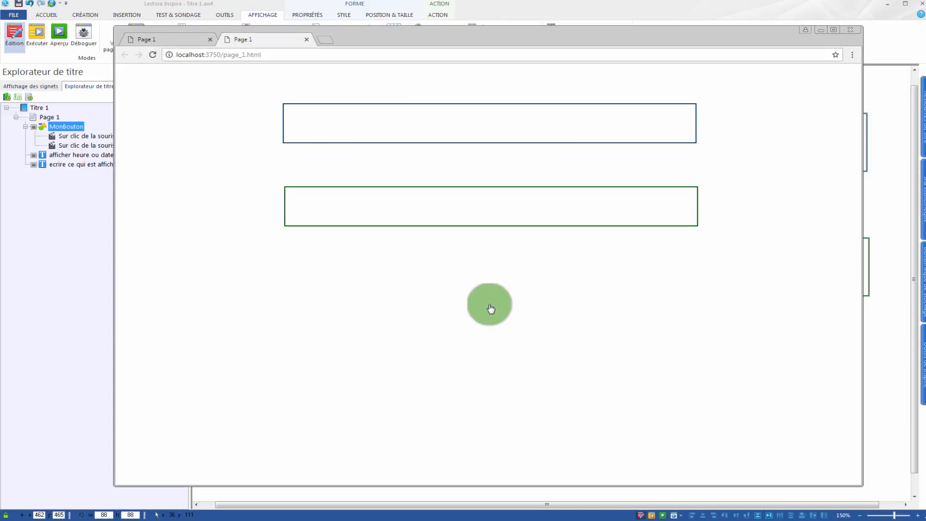
click(488, 308)
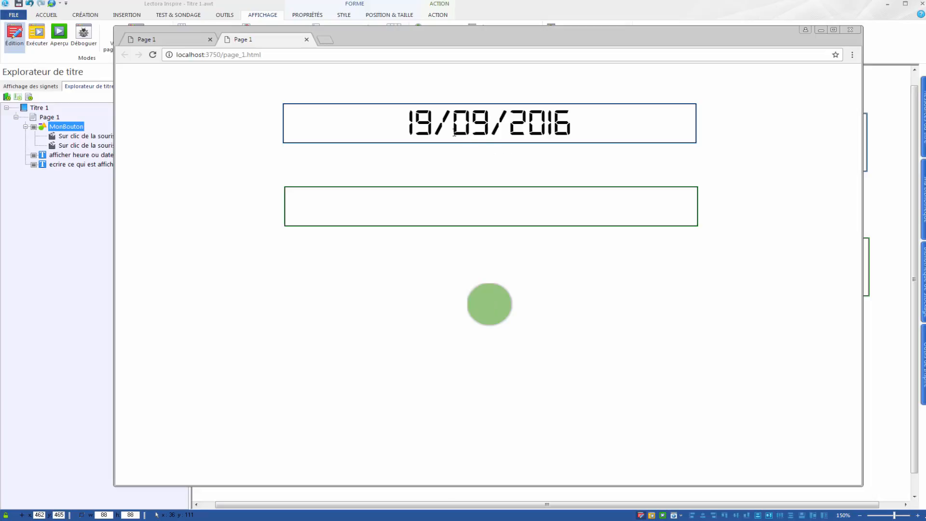
click(490, 306)
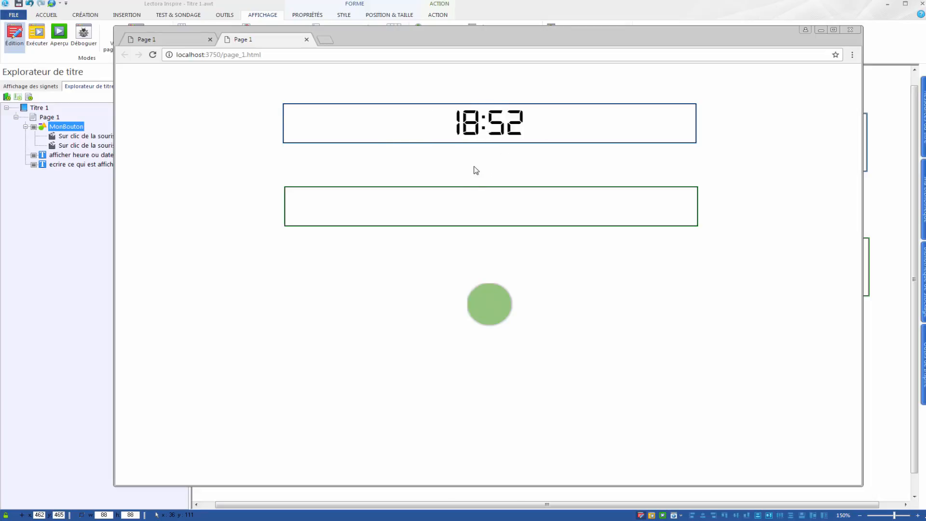
click(491, 310)
click(490, 311)
click(491, 311)
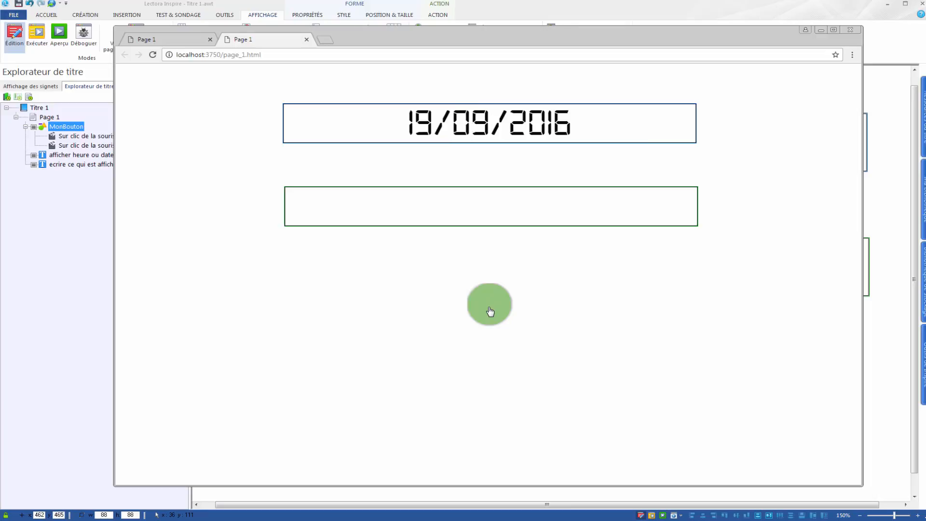
click(491, 311)
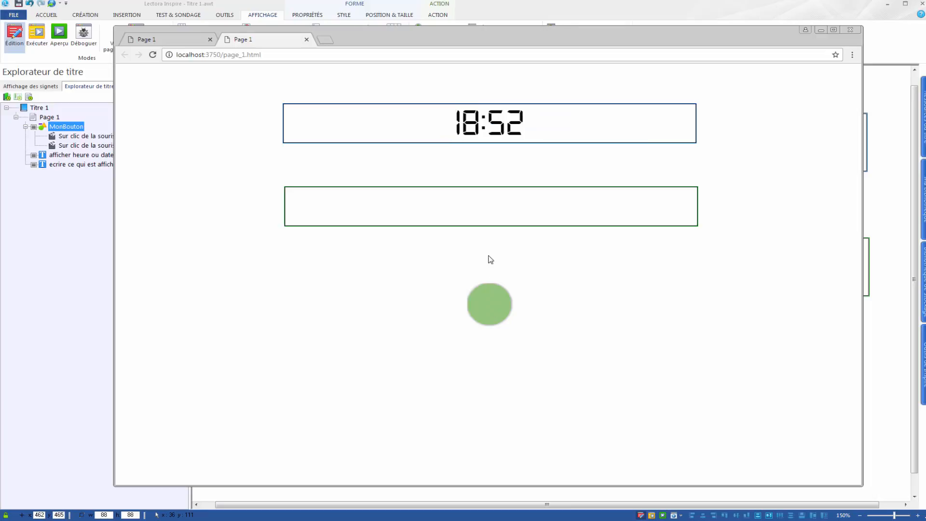
click(851, 31)
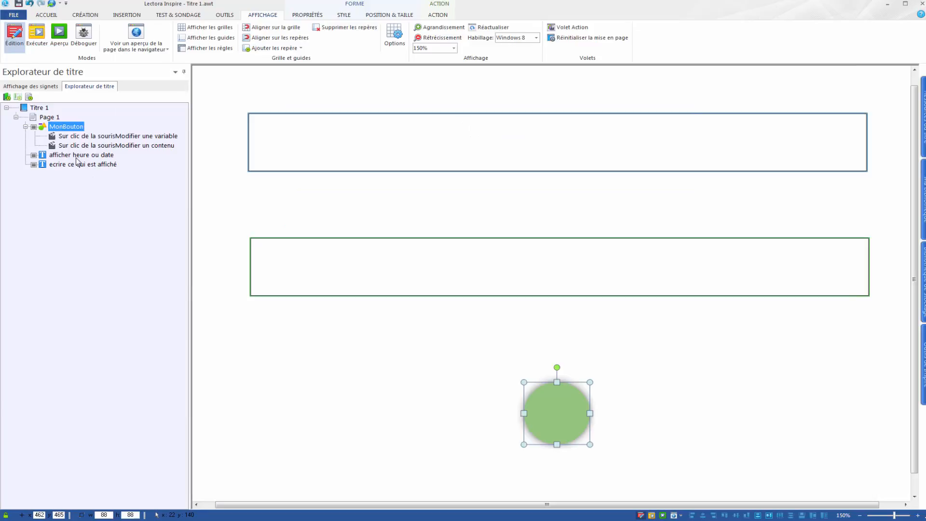
- Set the heureAffichee condition value of MonBouton's content-change action to "date"
click(52, 145)
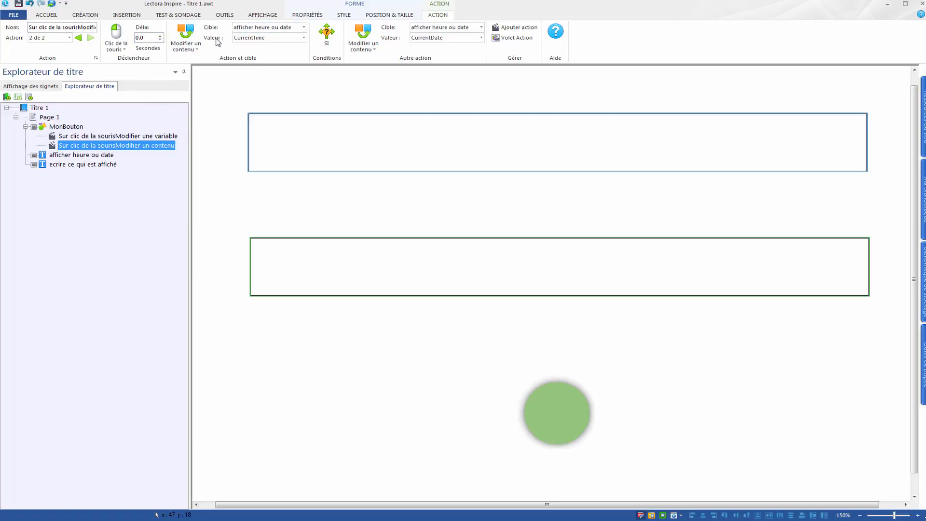
click(304, 37)
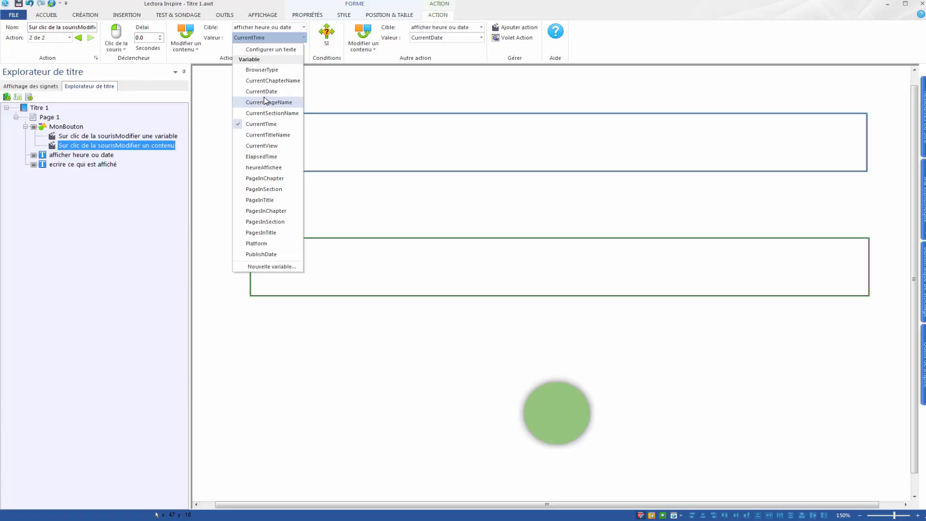
click(358, 57)
click(324, 38)
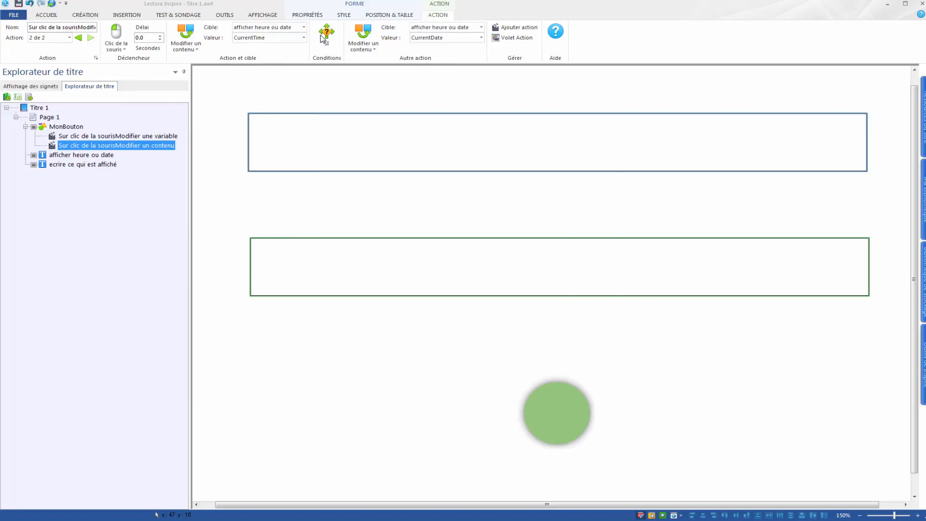
click(504, 203)
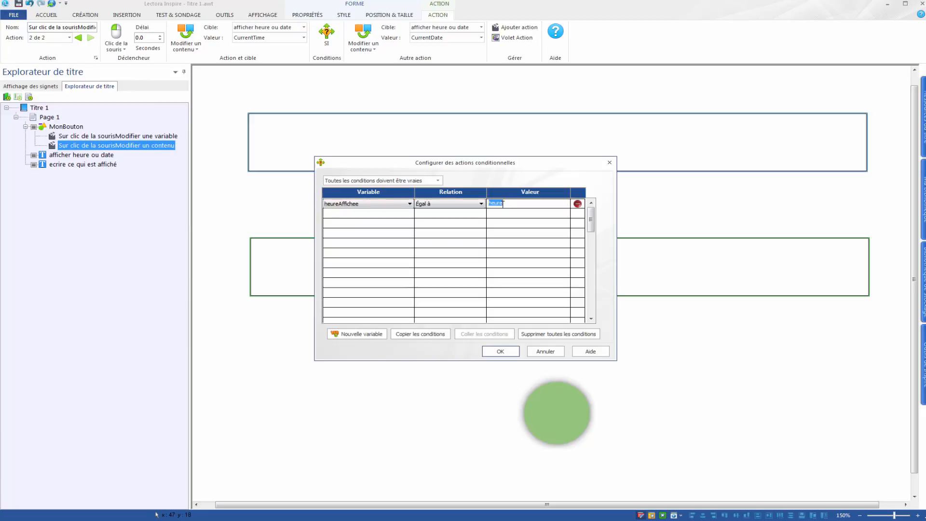
text(date)
click(505, 352)
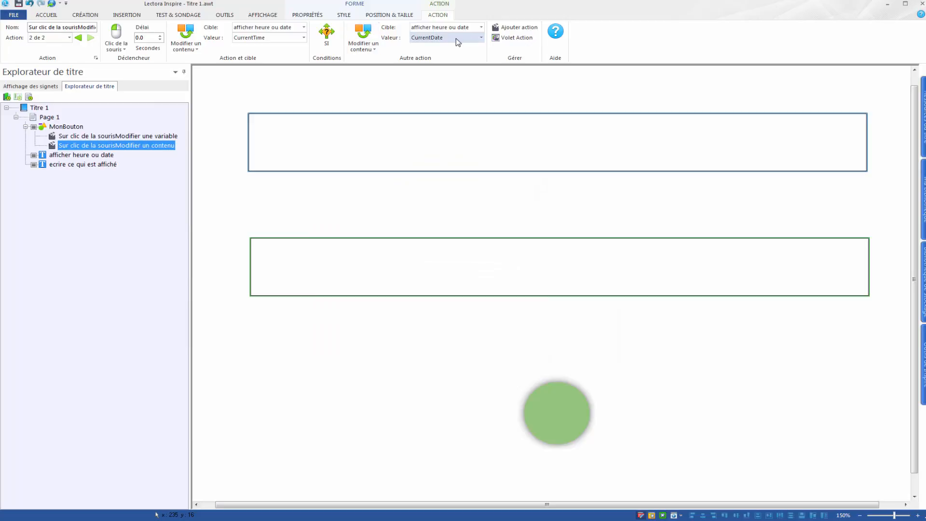
- Preview the page in the browser again and activate the green button several times to check which value the blue block shows first
click(267, 15)
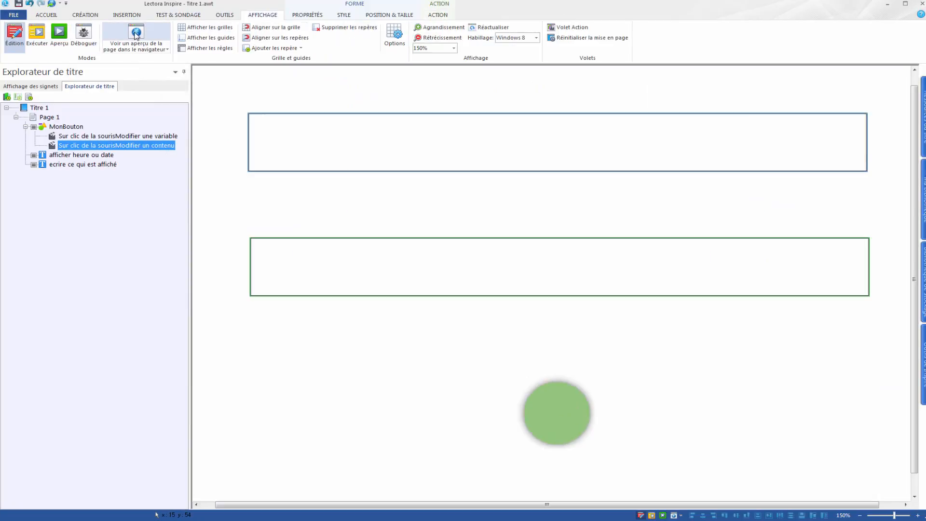
click(136, 34)
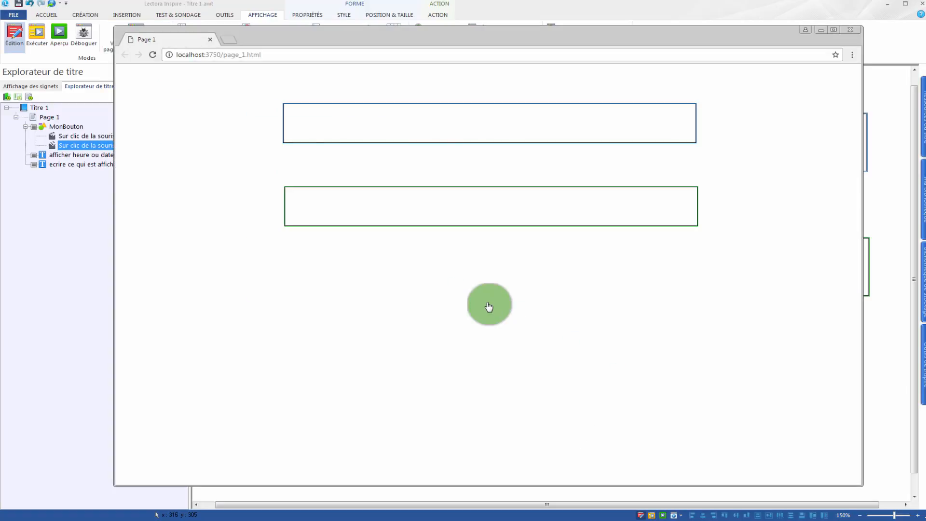
click(489, 307)
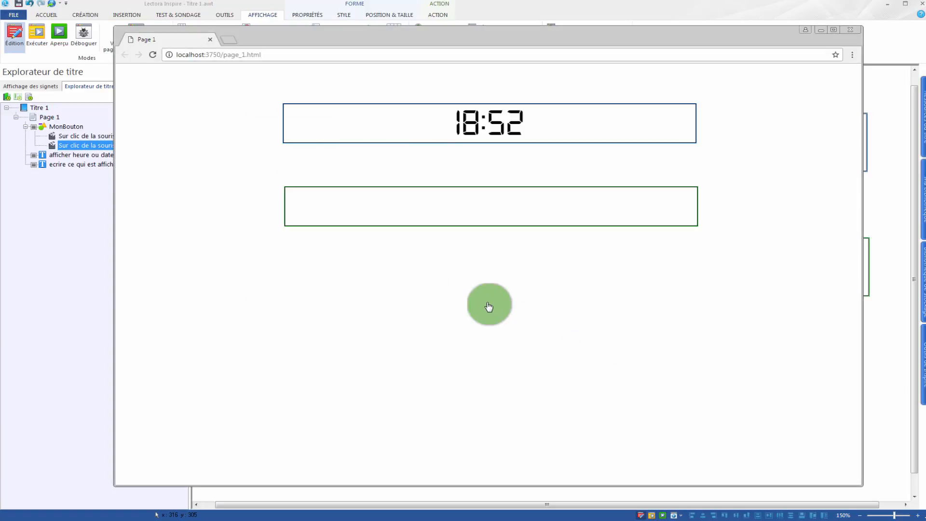
click(485, 309)
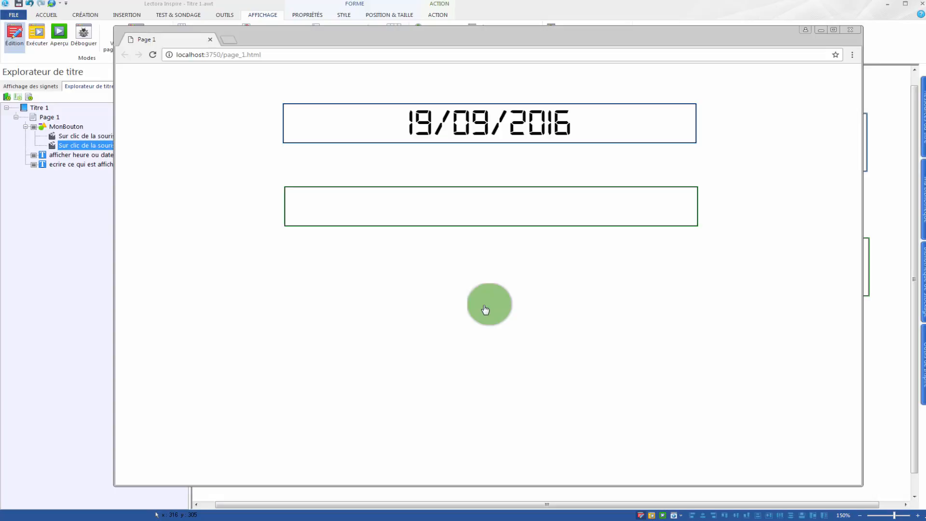
click(486, 310)
click(485, 310)
click(486, 310)
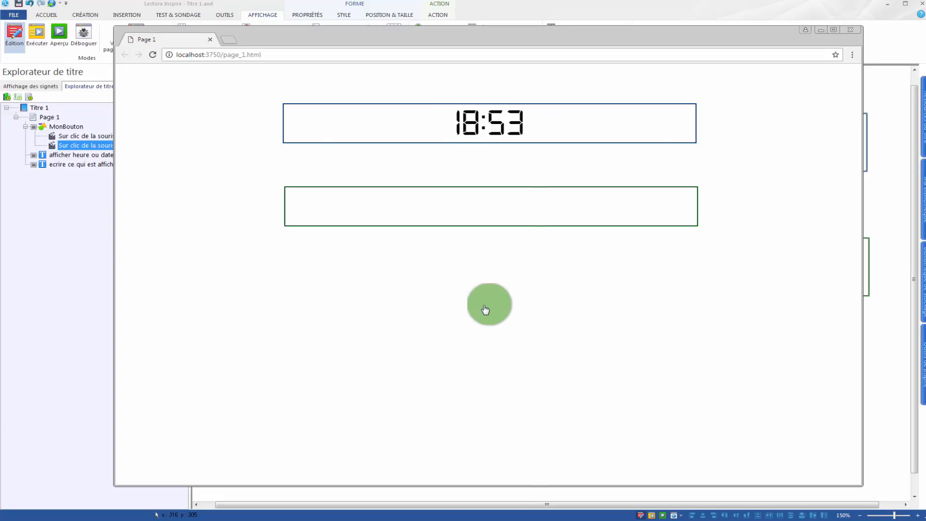
- Activate the green button a few more times in the browser preview to check the alternation, and close the preview
click(486, 310)
click(485, 309)
click(851, 30)
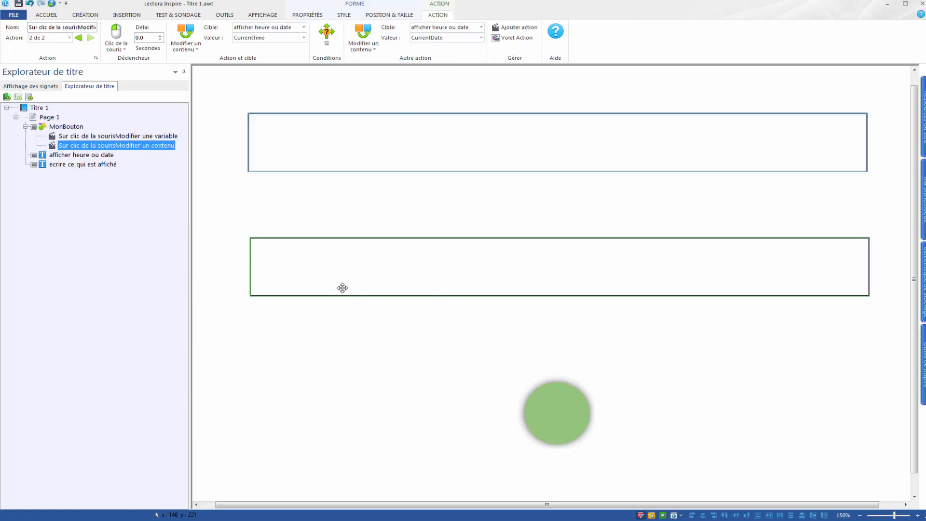
- Add a mouse-click action to MonBouton that modifies the content of "ecrire ce qui est affiché" to the text "date"
click(359, 270)
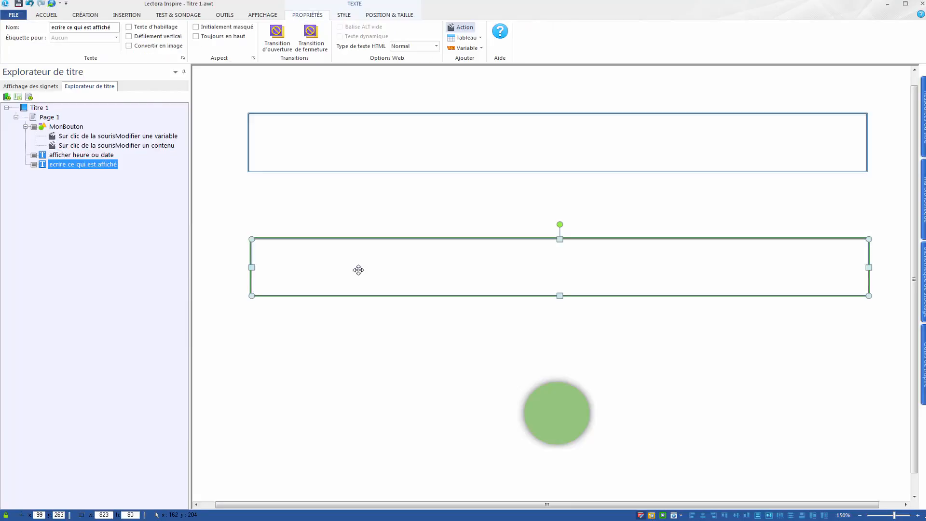
click(45, 127)
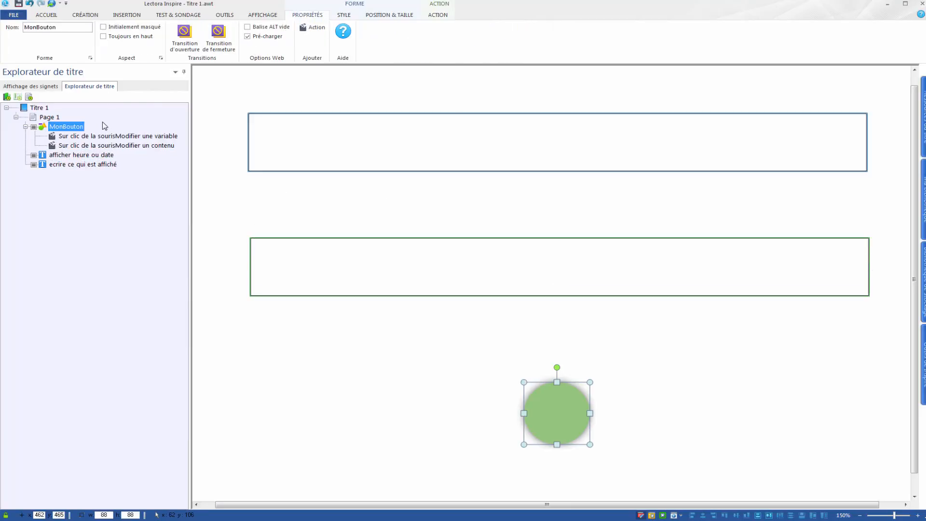
click(317, 27)
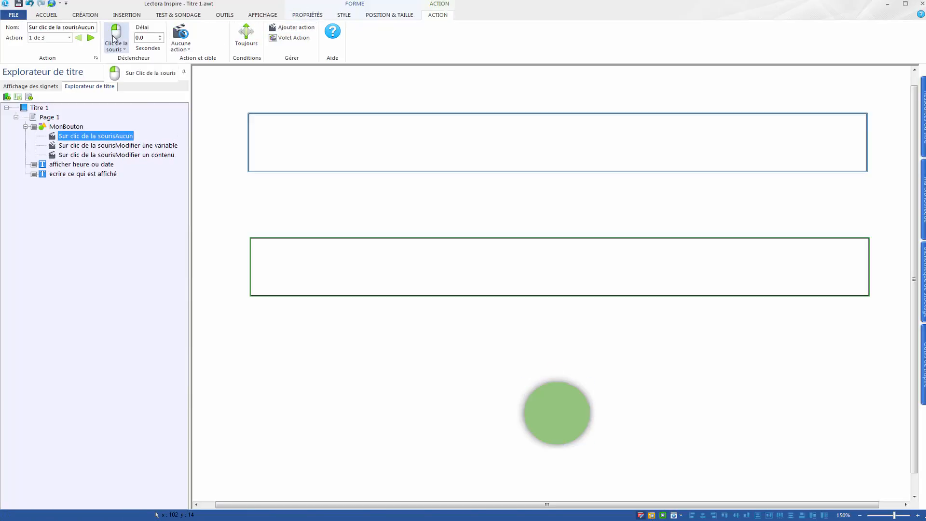
click(182, 41)
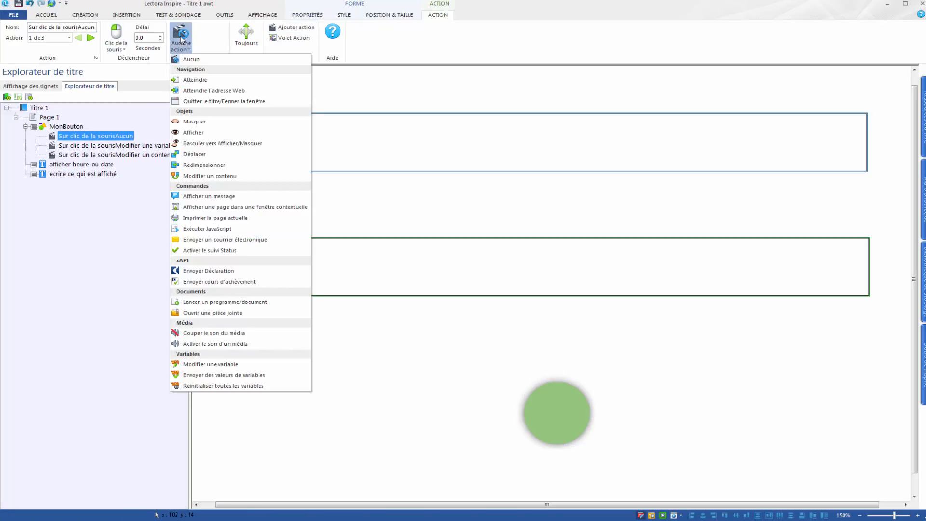
click(208, 176)
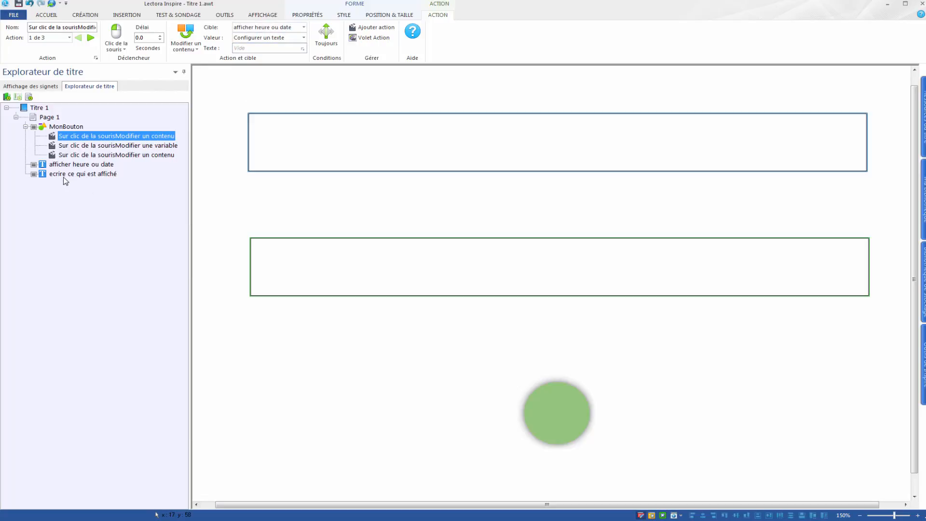
click(304, 28)
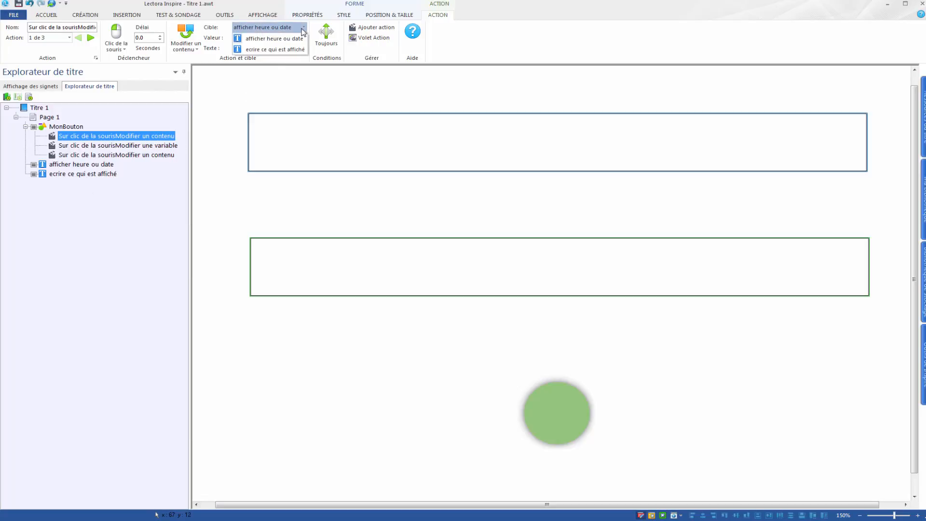
click(284, 50)
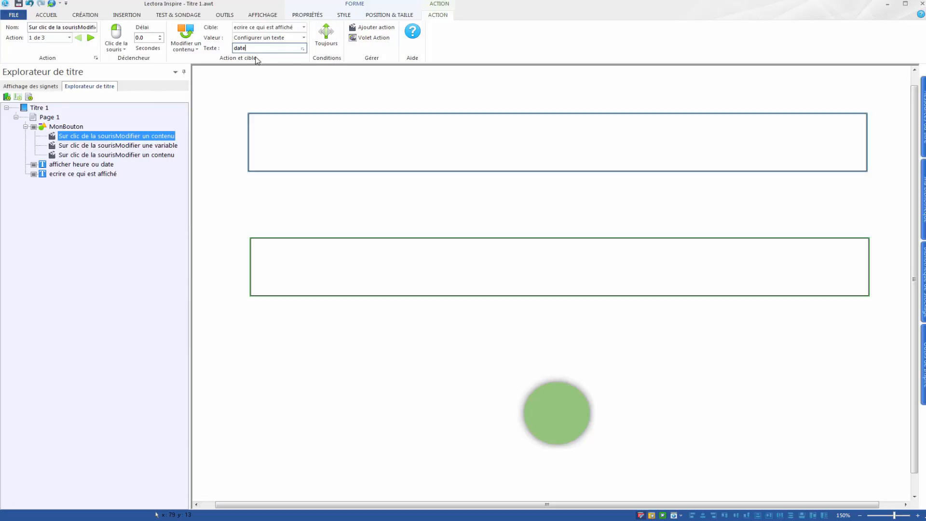
- Add a condition to the new action requiring heureAffichee to be equal (Égal à) to "date"
click(326, 33)
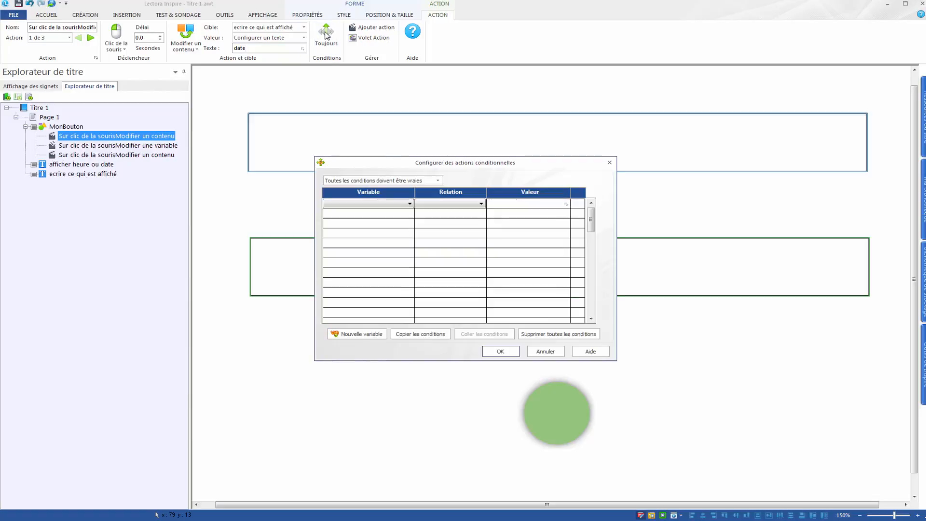
click(362, 205)
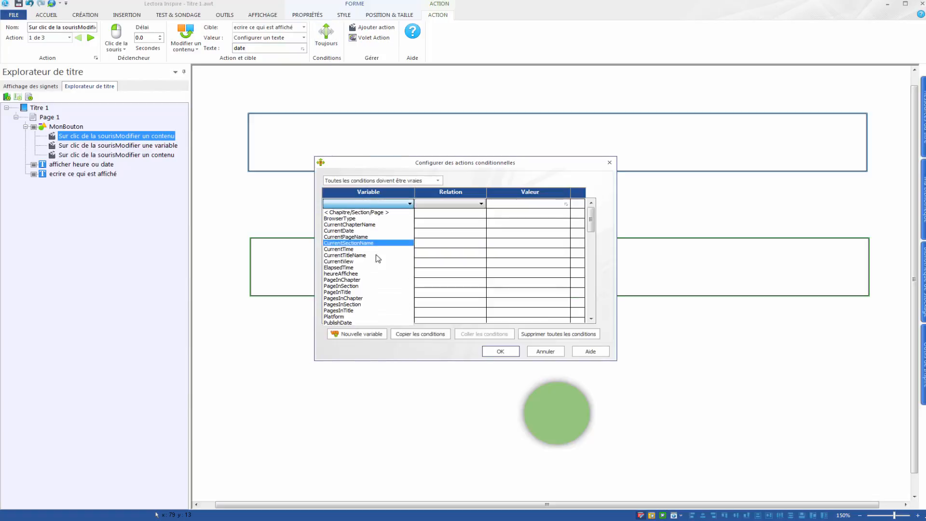
click(349, 274)
click(471, 204)
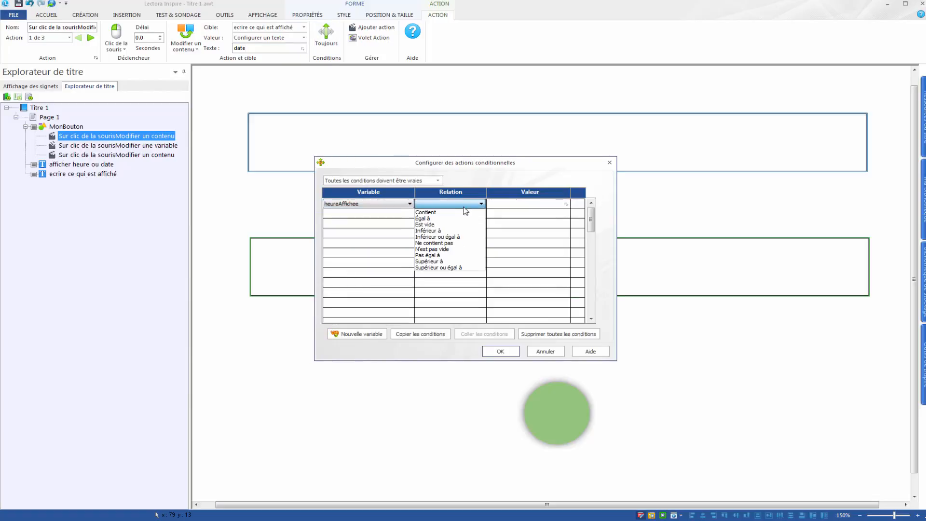
click(442, 219)
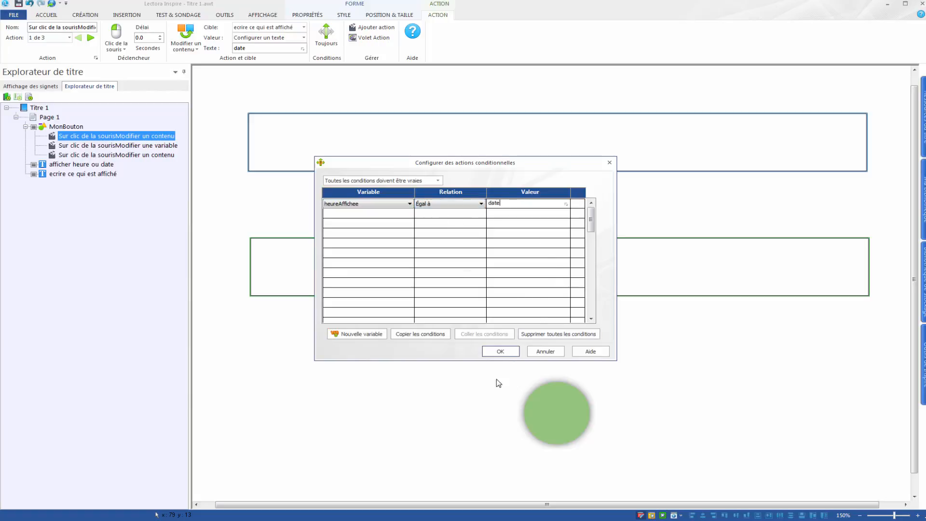
click(497, 352)
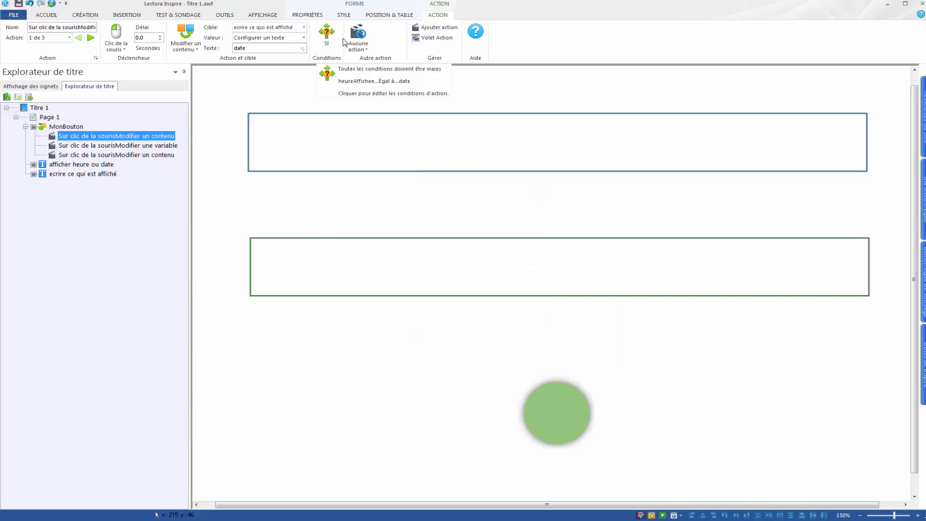
- Set the action's alternative to modify the content of "ecrire ce qui est affiché" to the text "heure"
click(357, 37)
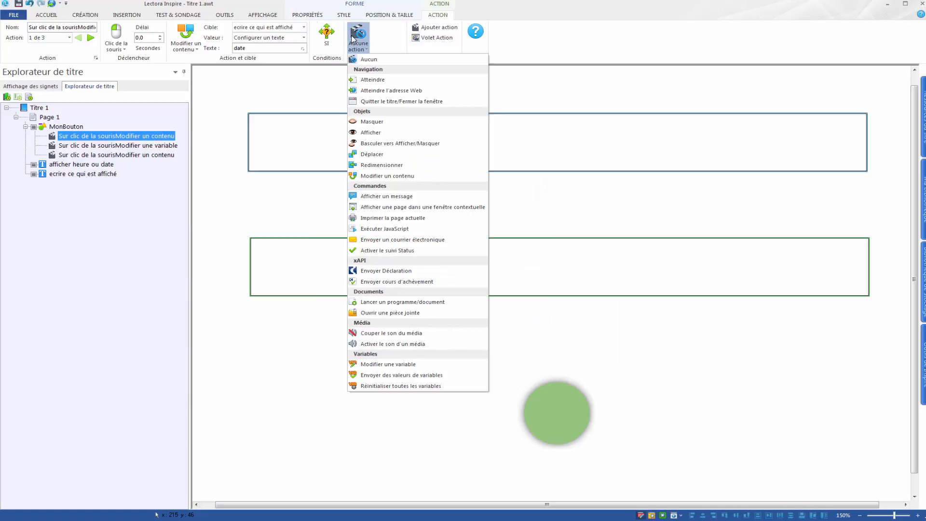
click(376, 175)
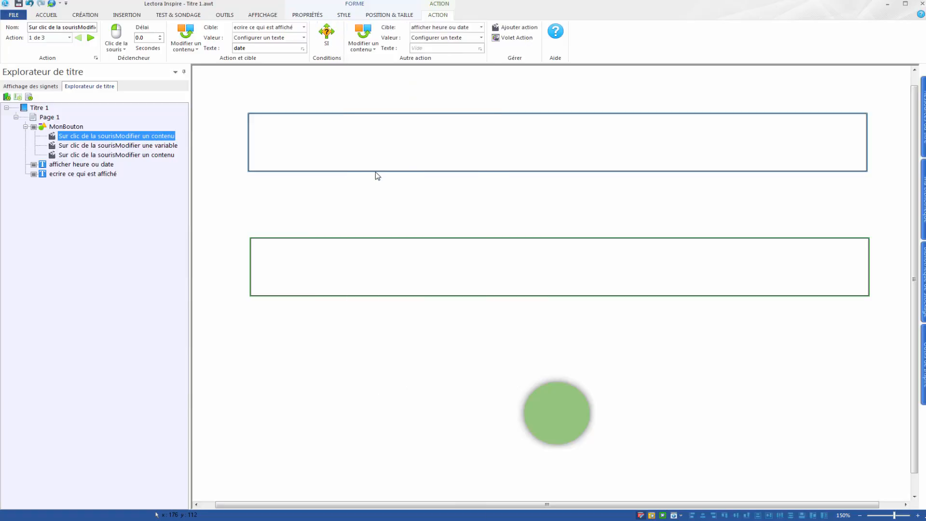
click(474, 29)
click(445, 49)
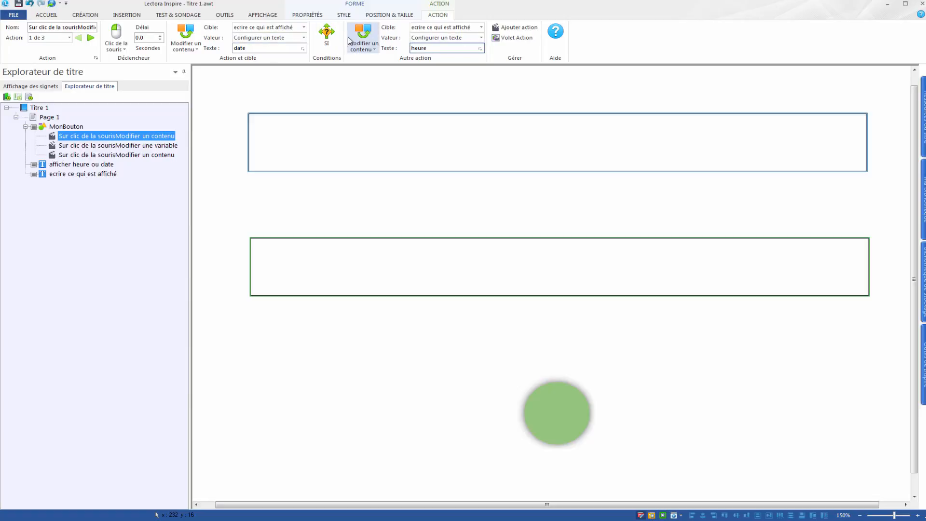
- Preview the page in the browser, activate the green button repeatedly to compare both text blocks, and close the preview
click(263, 15)
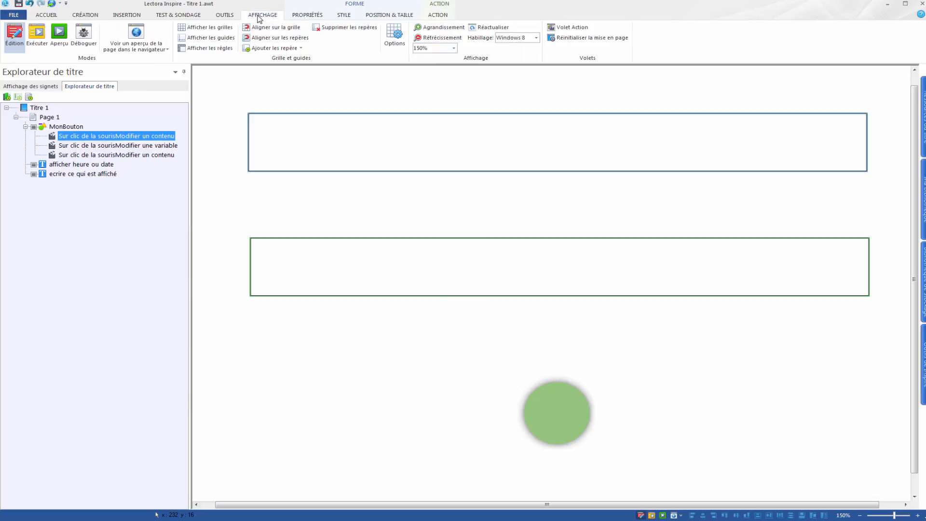
click(136, 34)
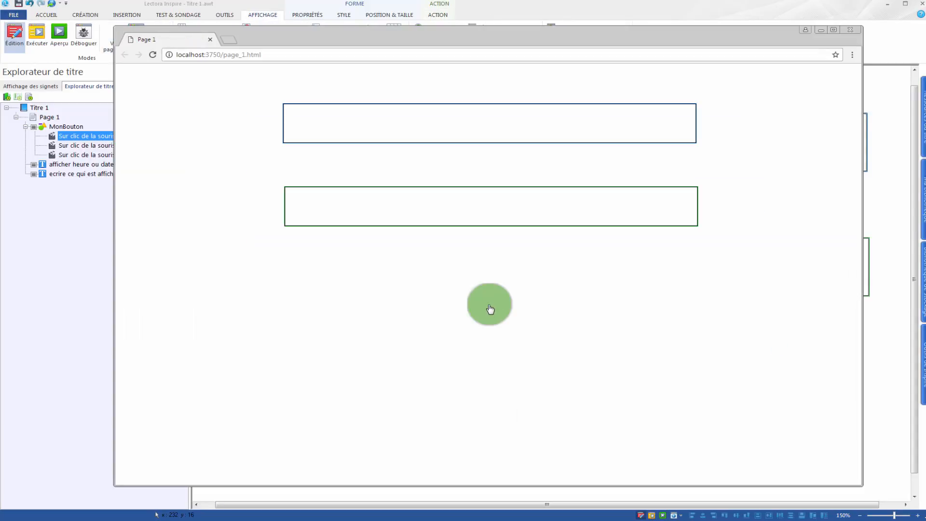
click(490, 308)
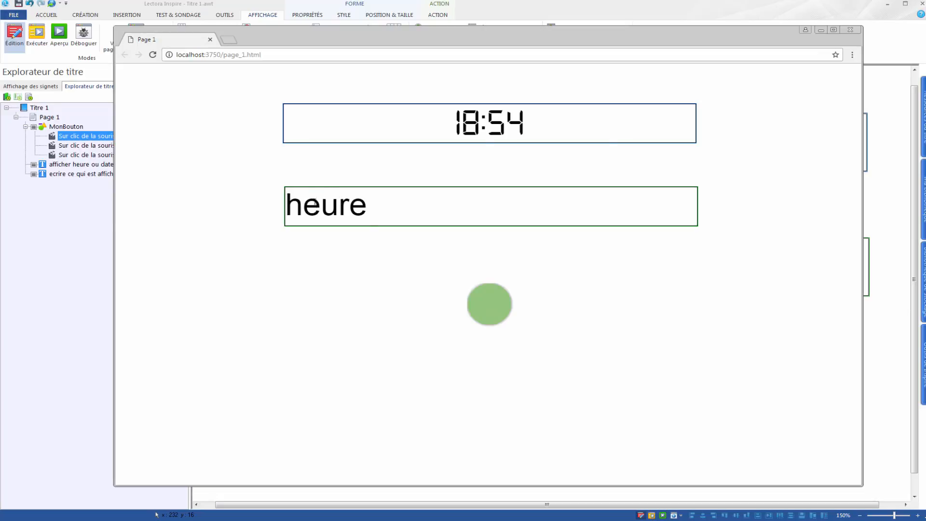
click(486, 306)
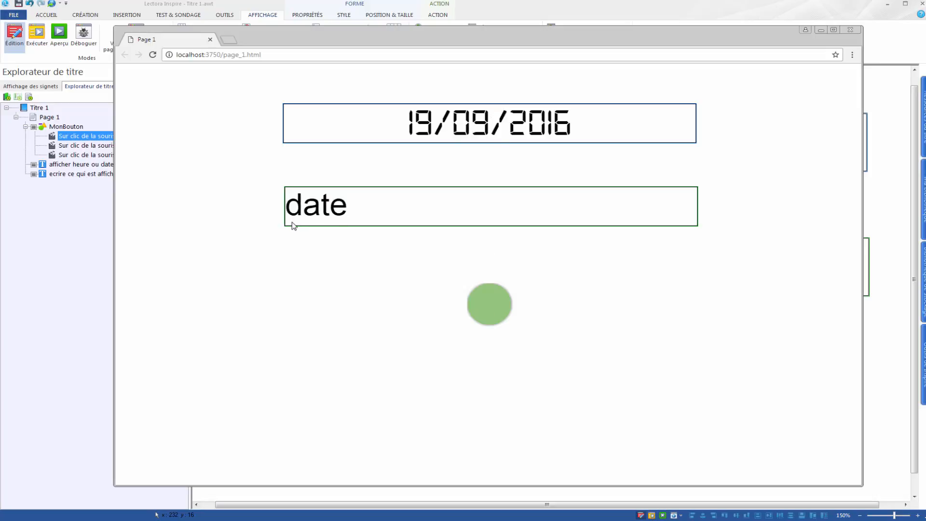
click(487, 309)
click(487, 309)
click(487, 309)
click(487, 308)
click(487, 309)
click(487, 309)
click(487, 309)
click(488, 309)
click(487, 309)
click(480, 309)
click(488, 309)
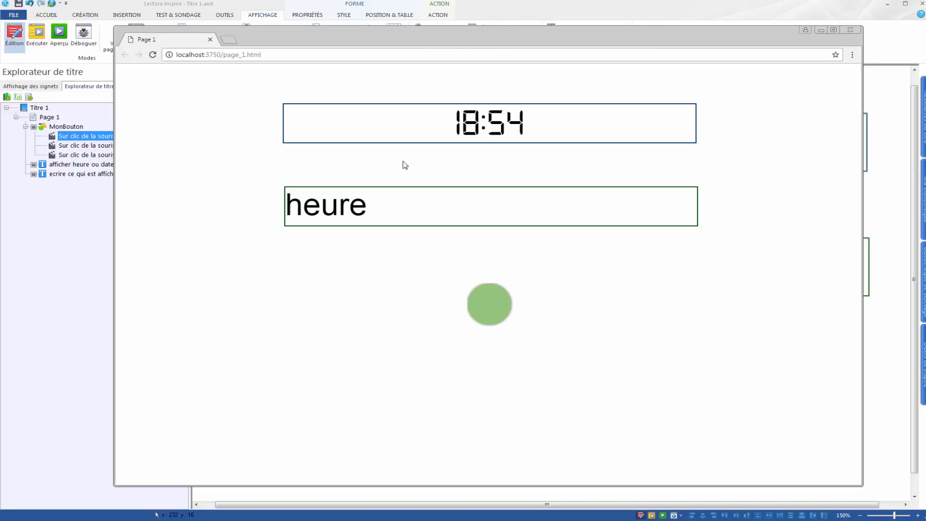
click(851, 30)
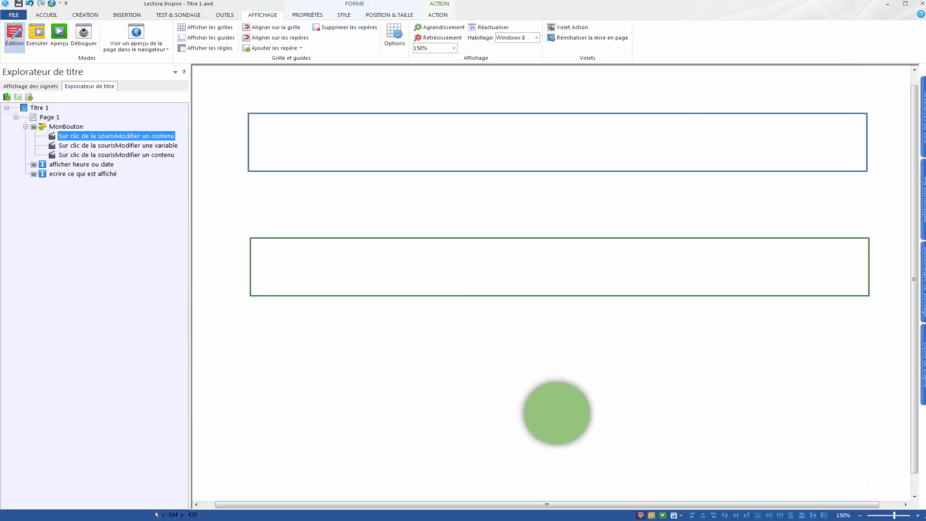